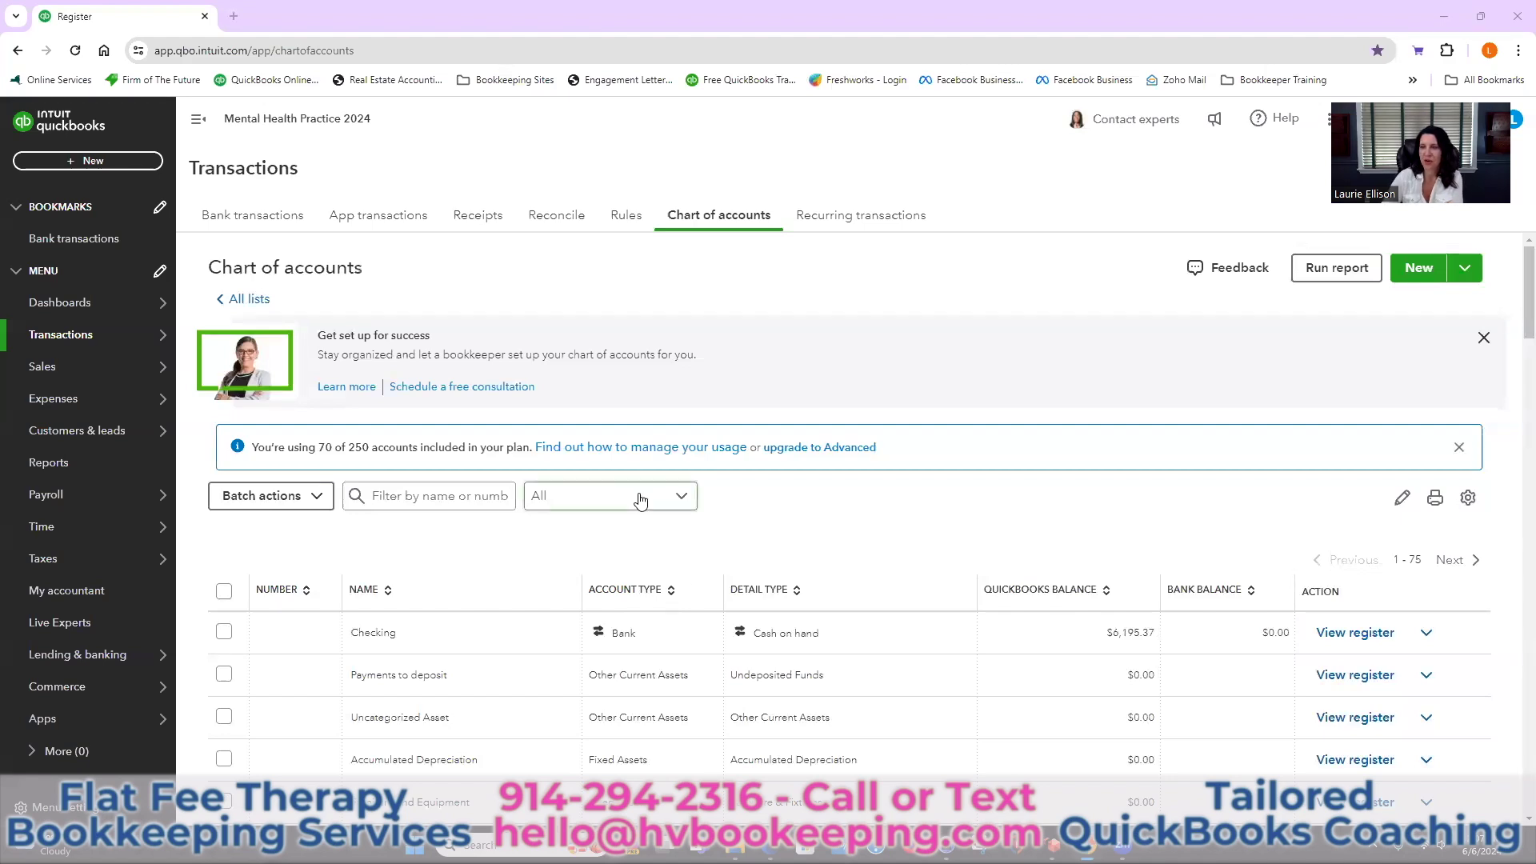
{"action": "scroll", "coordinate": [920, 652], "scroll_direction": "down", "scroll_amount": 5}
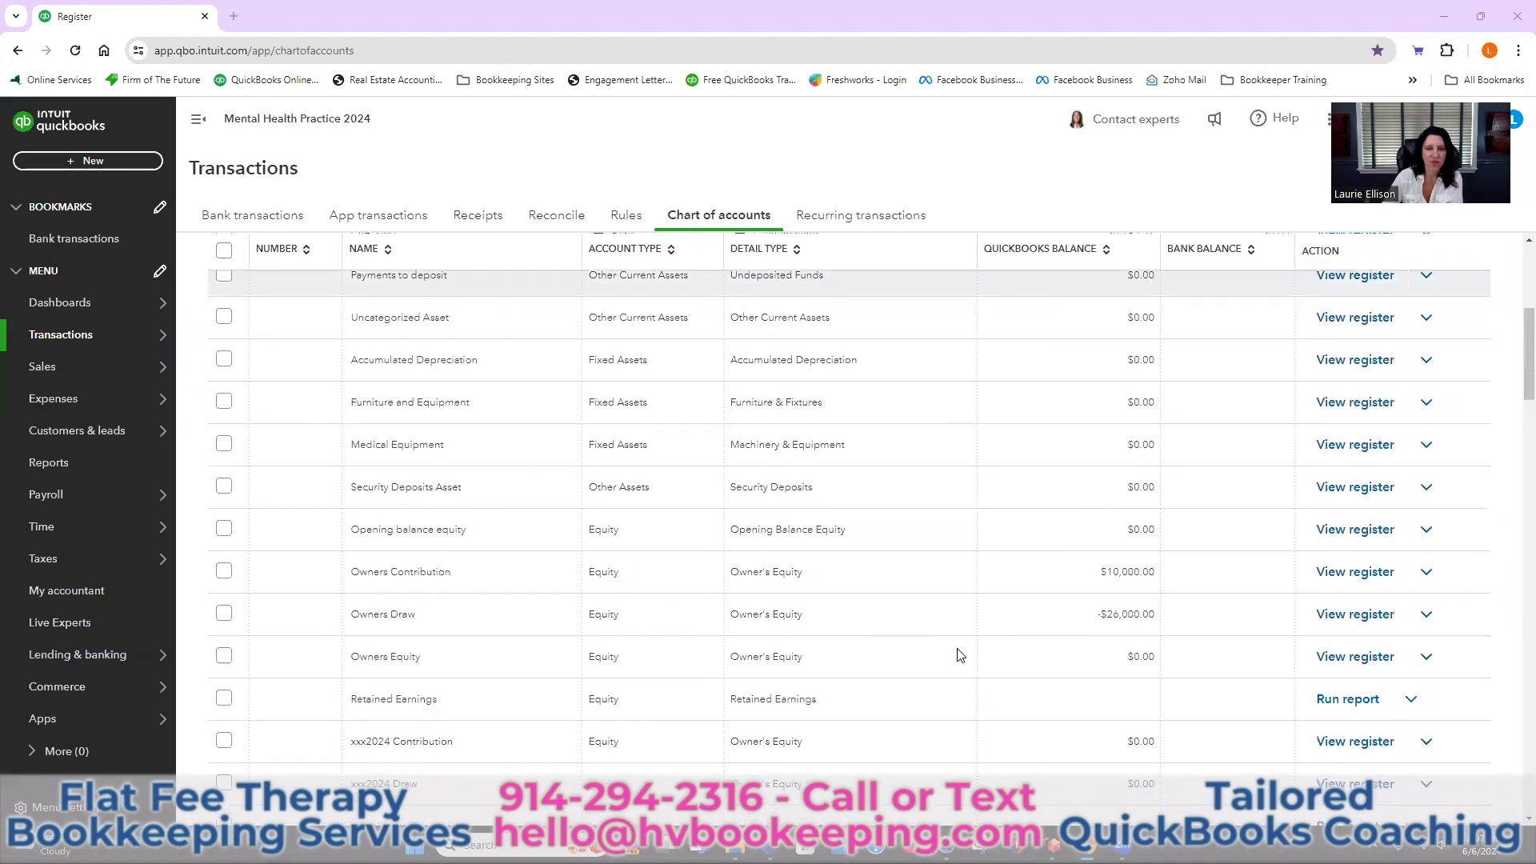
{"action": "scroll", "coordinate": [960, 655], "scroll_direction": "up", "scroll_amount": 1}
{"action": "scroll", "coordinate": [959, 655], "scroll_direction": "up", "scroll_amount": 4}
{"action": "mouse_move", "coordinate": [160, 334]}
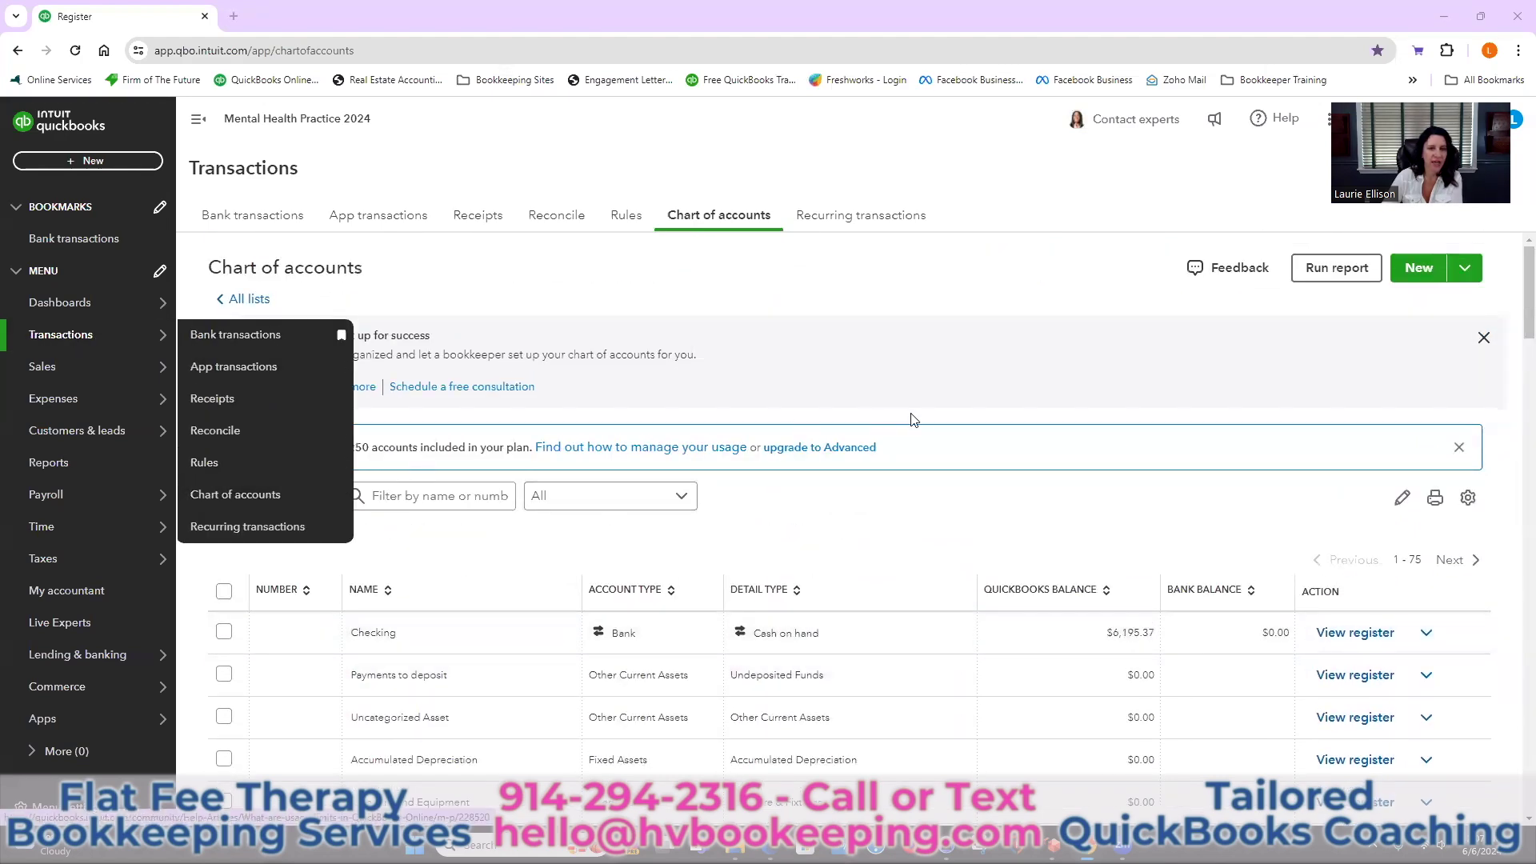
{"action": "scroll", "coordinate": [926, 431], "scroll_direction": "down", "scroll_amount": 1}
{"action": "scroll", "coordinate": [924, 432], "scroll_direction": "down", "scroll_amount": 6}
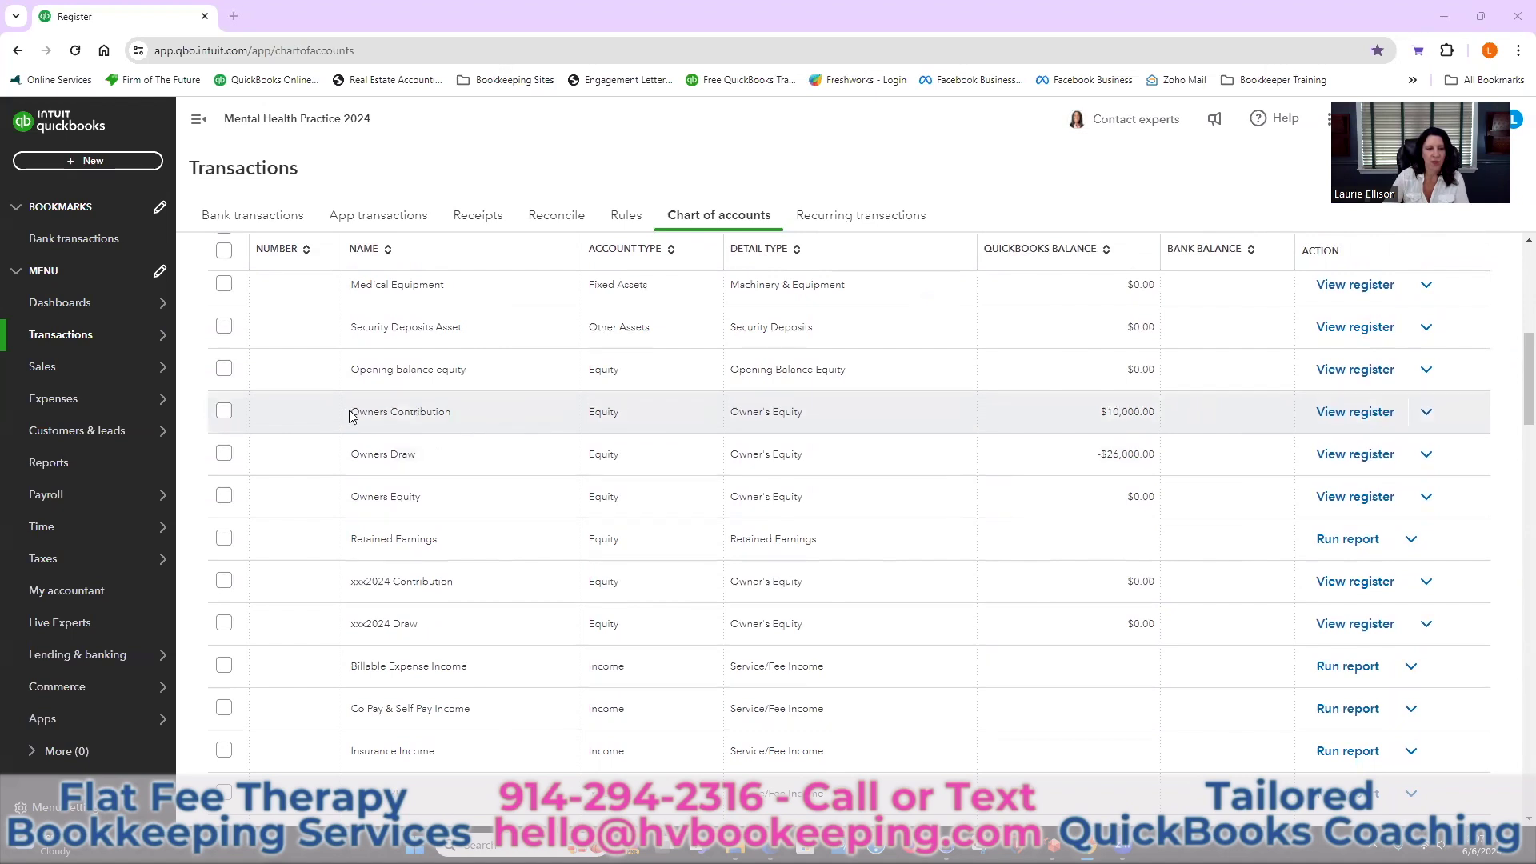
{"action": "left_click_drag", "start_coordinate": [350, 413], "coordinate": [463, 415]}
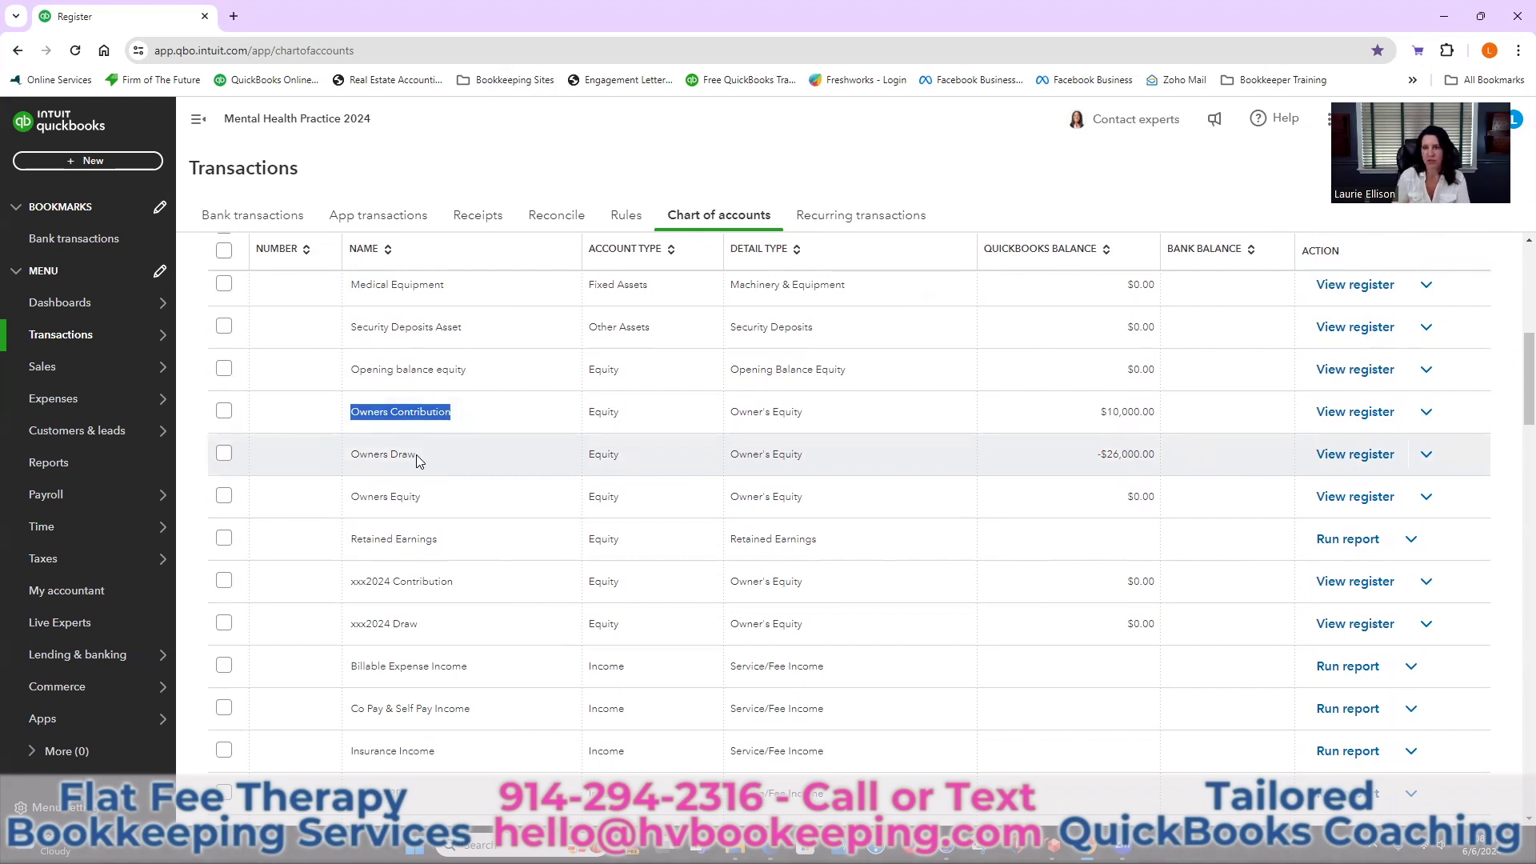
{"action": "scroll", "coordinate": [479, 517], "scroll_direction": "up", "scroll_amount": 4}
{"action": "scroll", "coordinate": [478, 518], "scroll_direction": "up", "scroll_amount": 3}
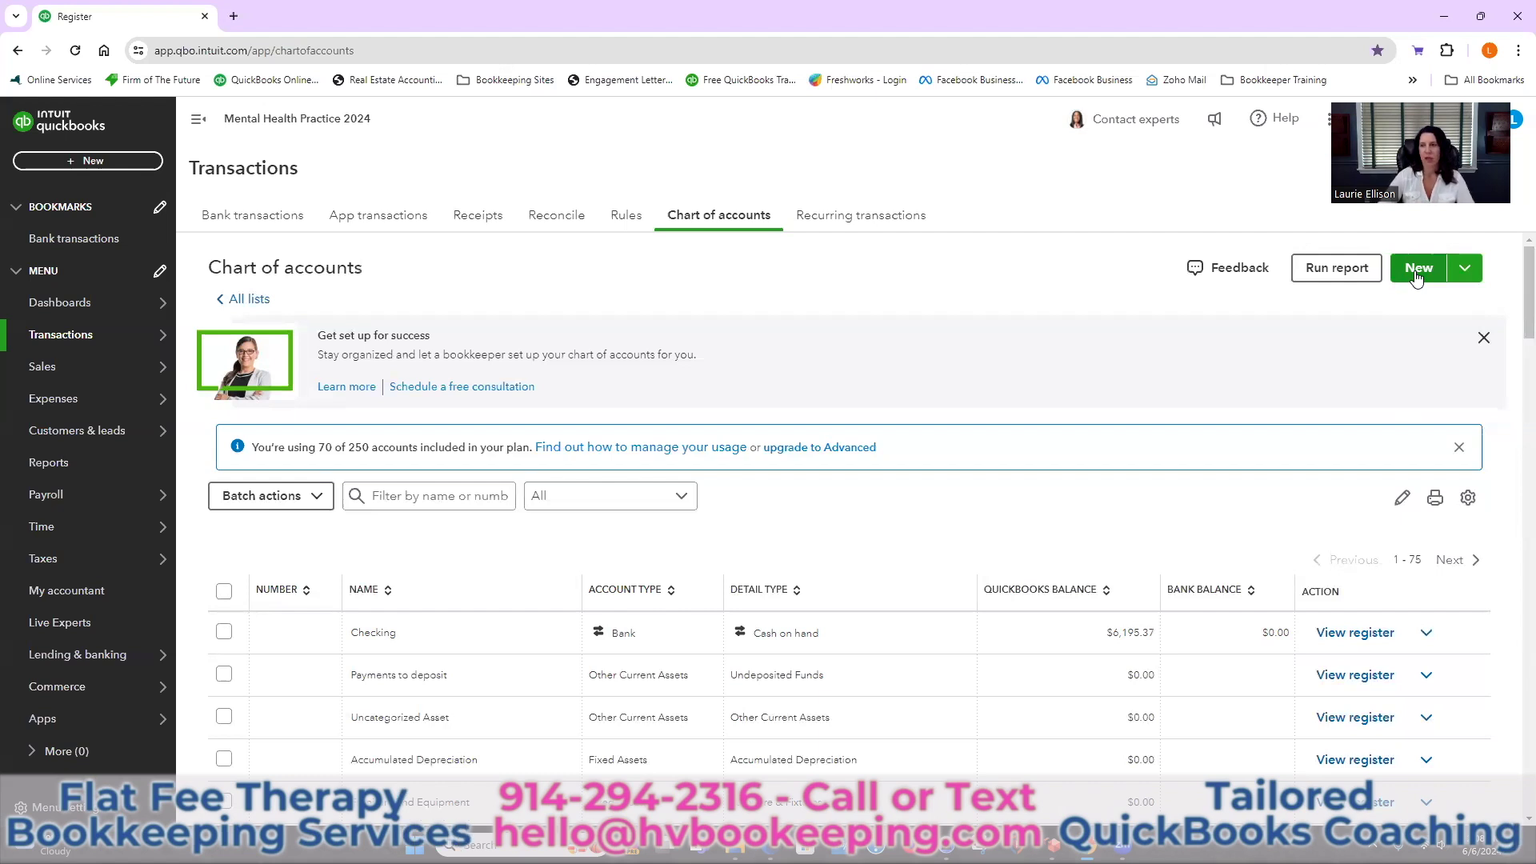
Create a new account named 2024 Draw, type Equity, detail type Owner's Equity, and save it
{"action": "left_click", "coordinate": [1424, 274]}
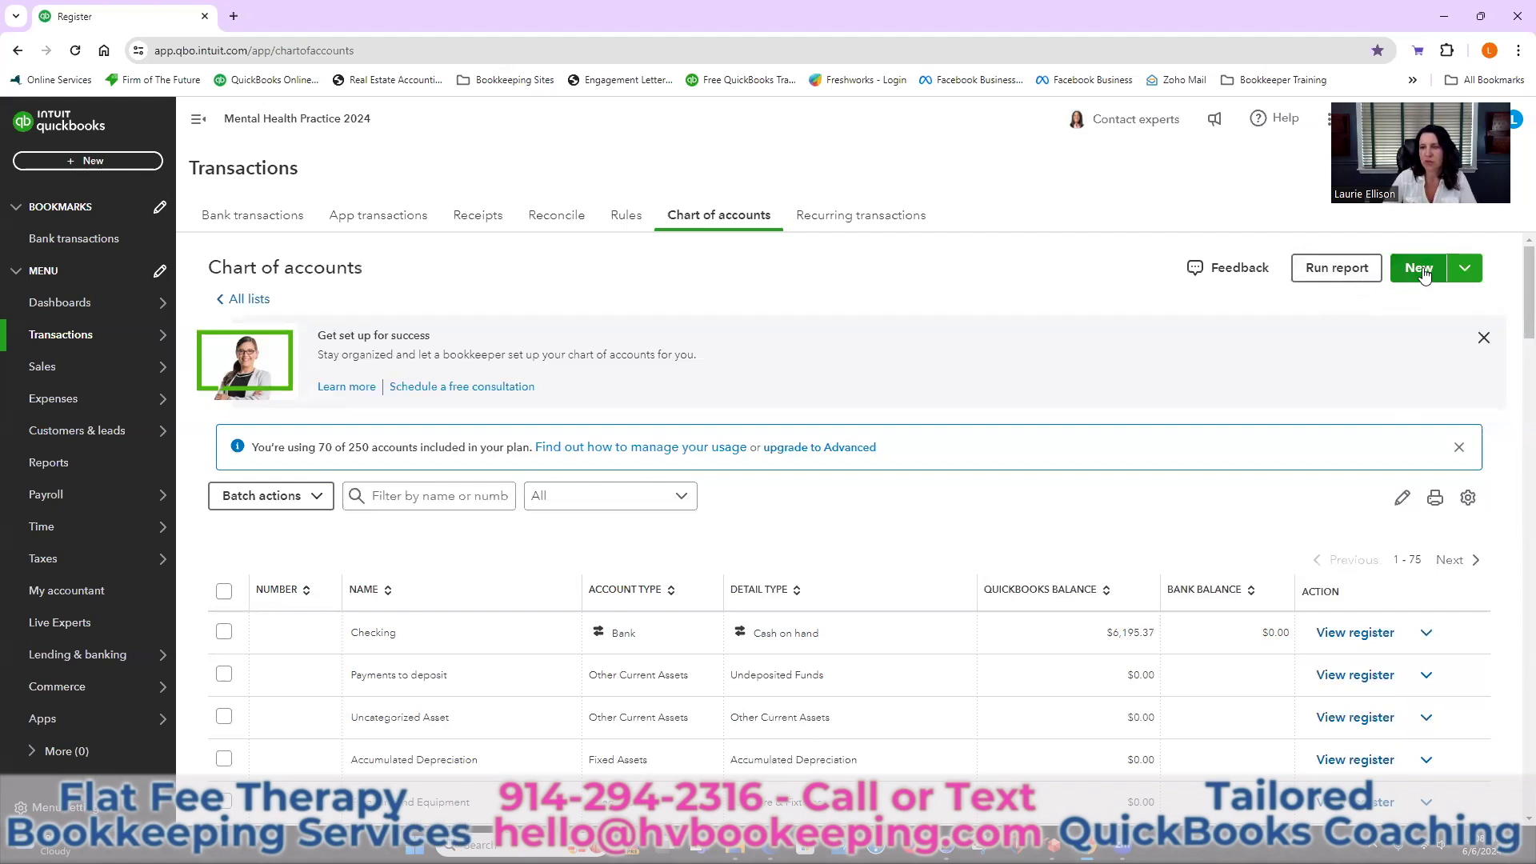
{"action": "left_click", "coordinate": [1423, 275]}
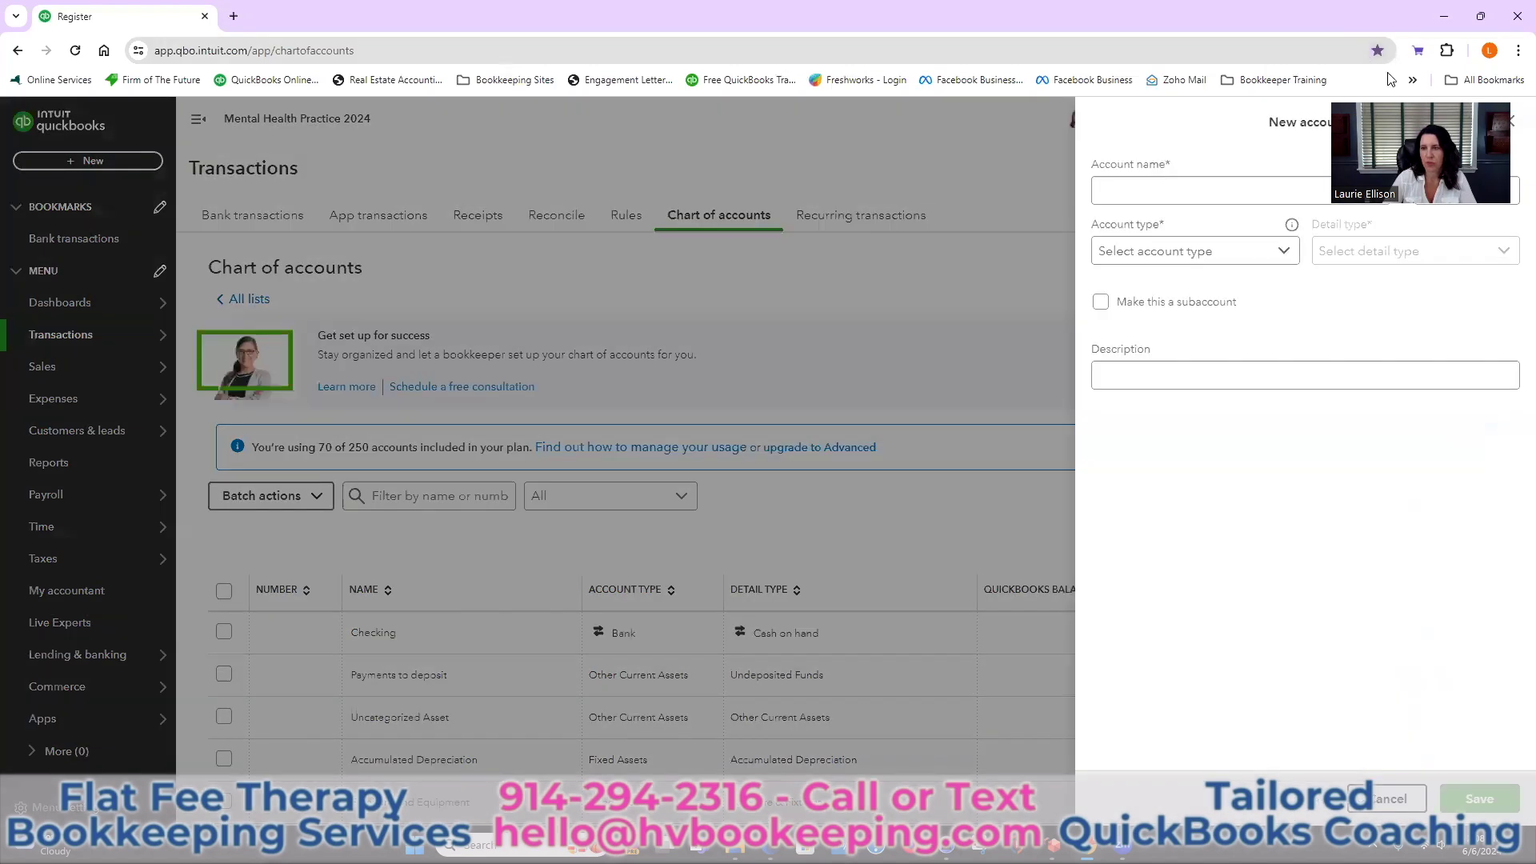
{"action": "left_click", "coordinate": [1135, 192]}
{"action": "type", "text": "2024"}
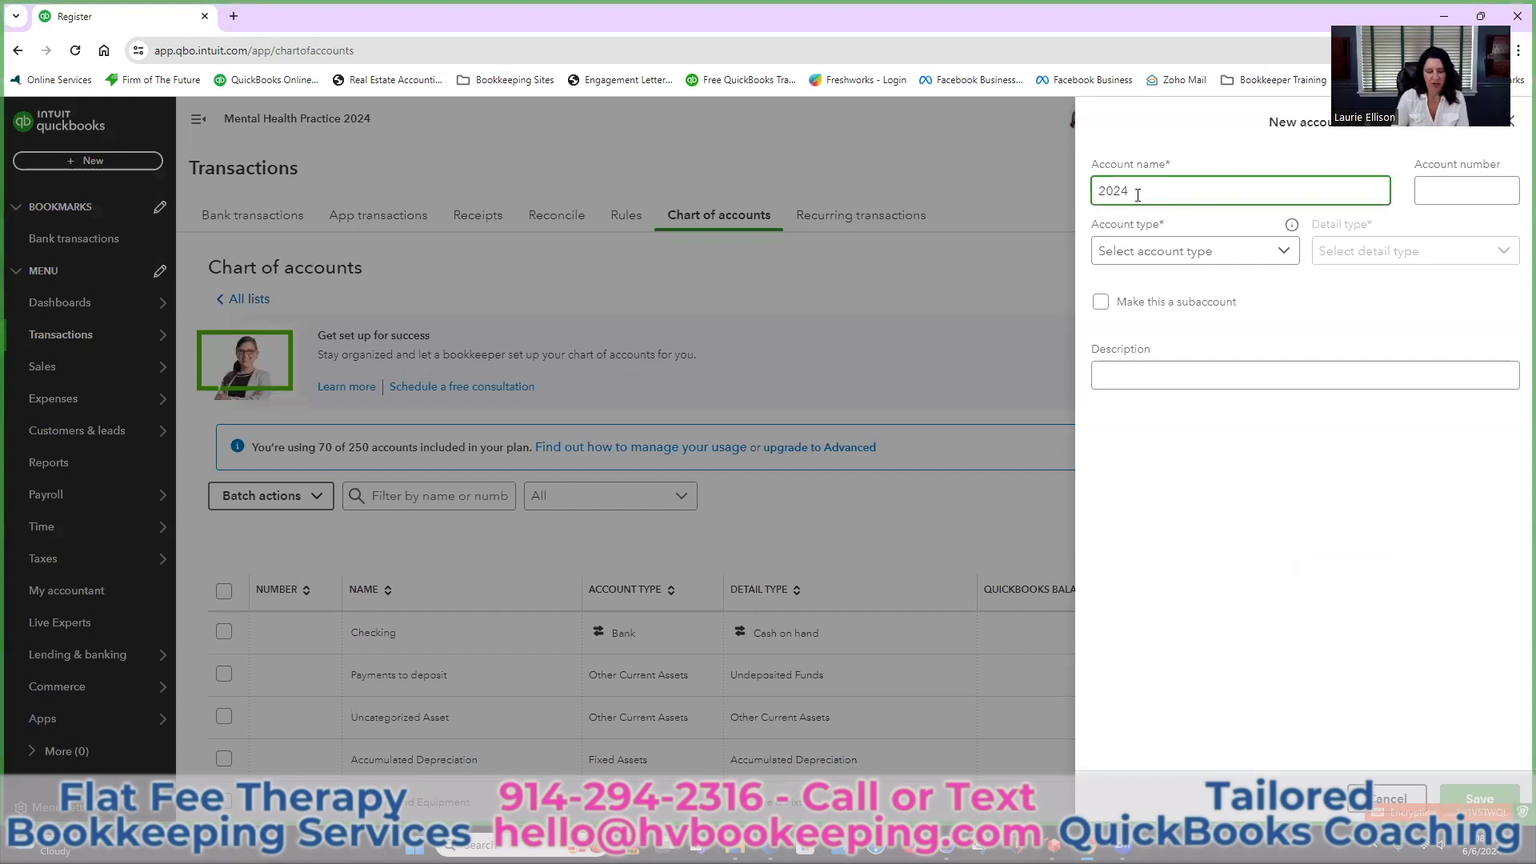
{"action": "type", "text": " Traw"}
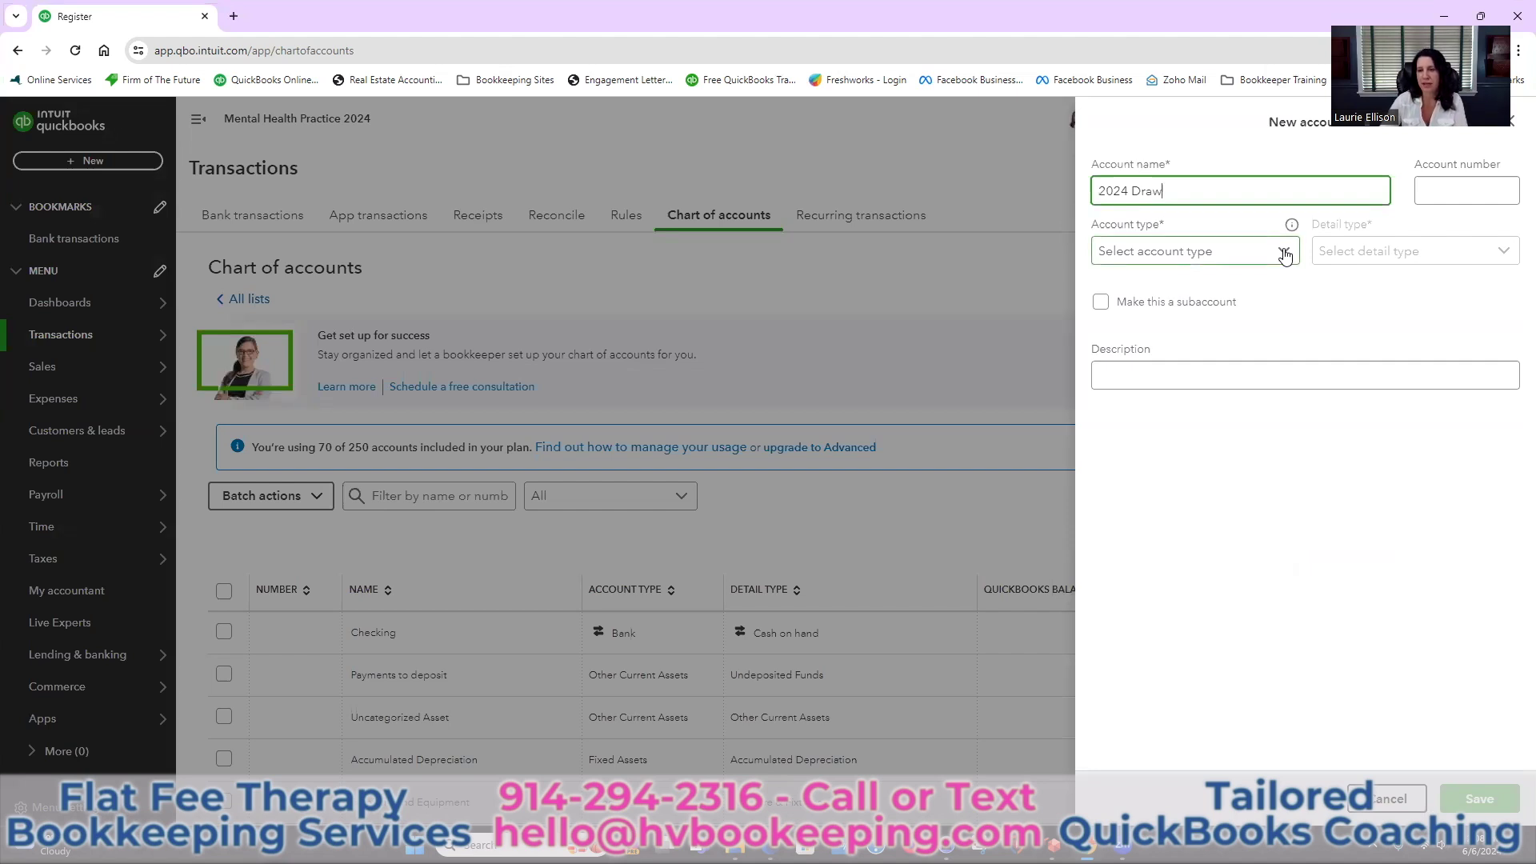
{"action": "left_click", "coordinate": [1285, 255]}
{"action": "scroll", "coordinate": [1238, 345], "scroll_direction": "down", "scroll_amount": 1}
{"action": "scroll", "coordinate": [1239, 348], "scroll_direction": "down", "scroll_amount": 1}
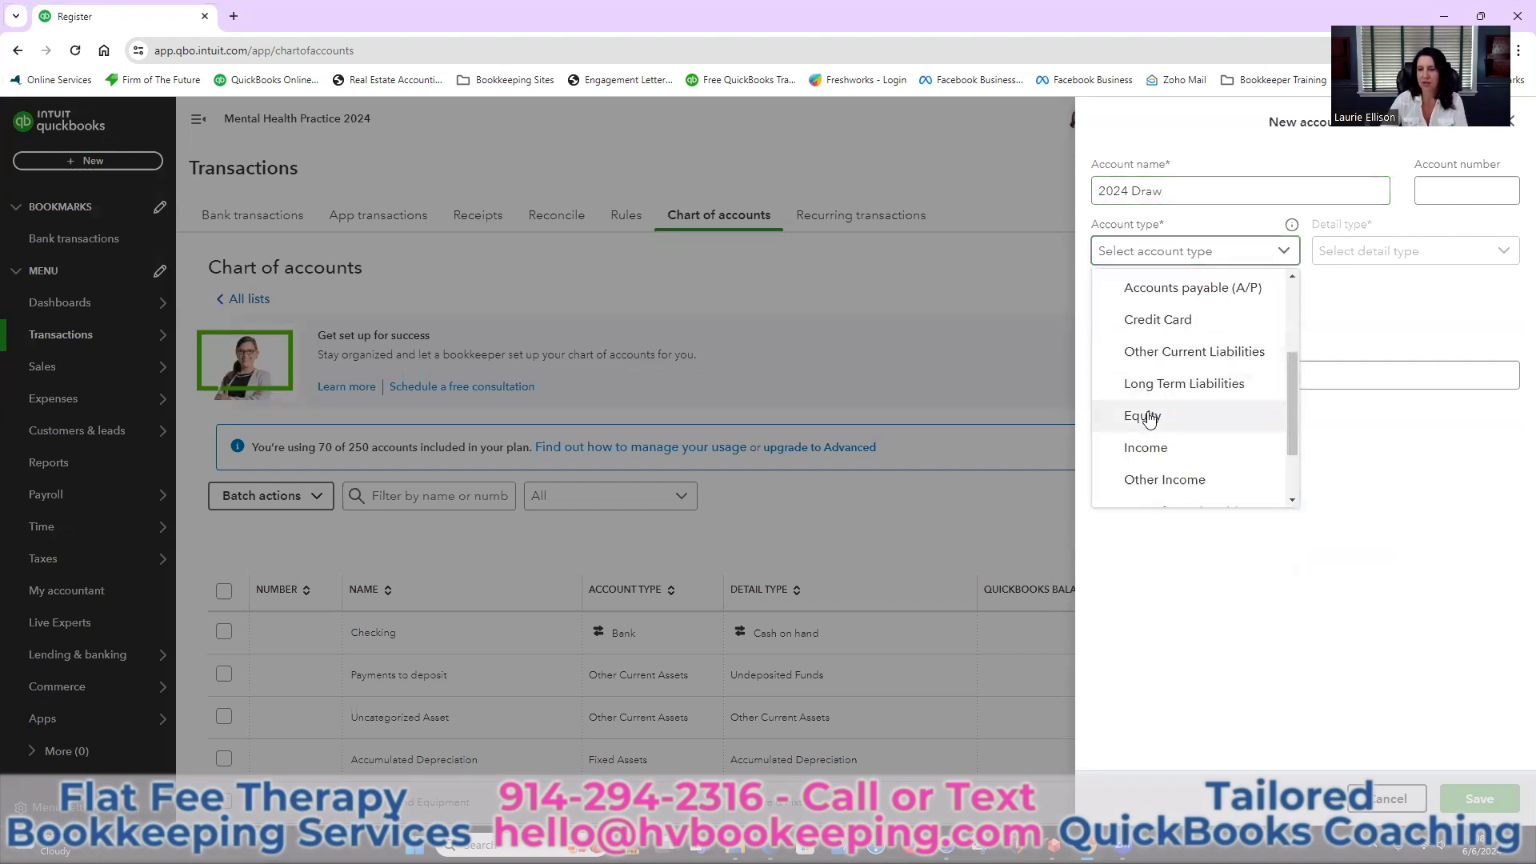
{"action": "left_click", "coordinate": [1220, 415]}
{"action": "left_click", "coordinate": [1414, 254]}
{"action": "scroll", "coordinate": [1344, 408], "scroll_direction": "down", "scroll_amount": 3}
{"action": "left_click", "coordinate": [1324, 321]}
{"action": "left_click", "coordinate": [1179, 195]}
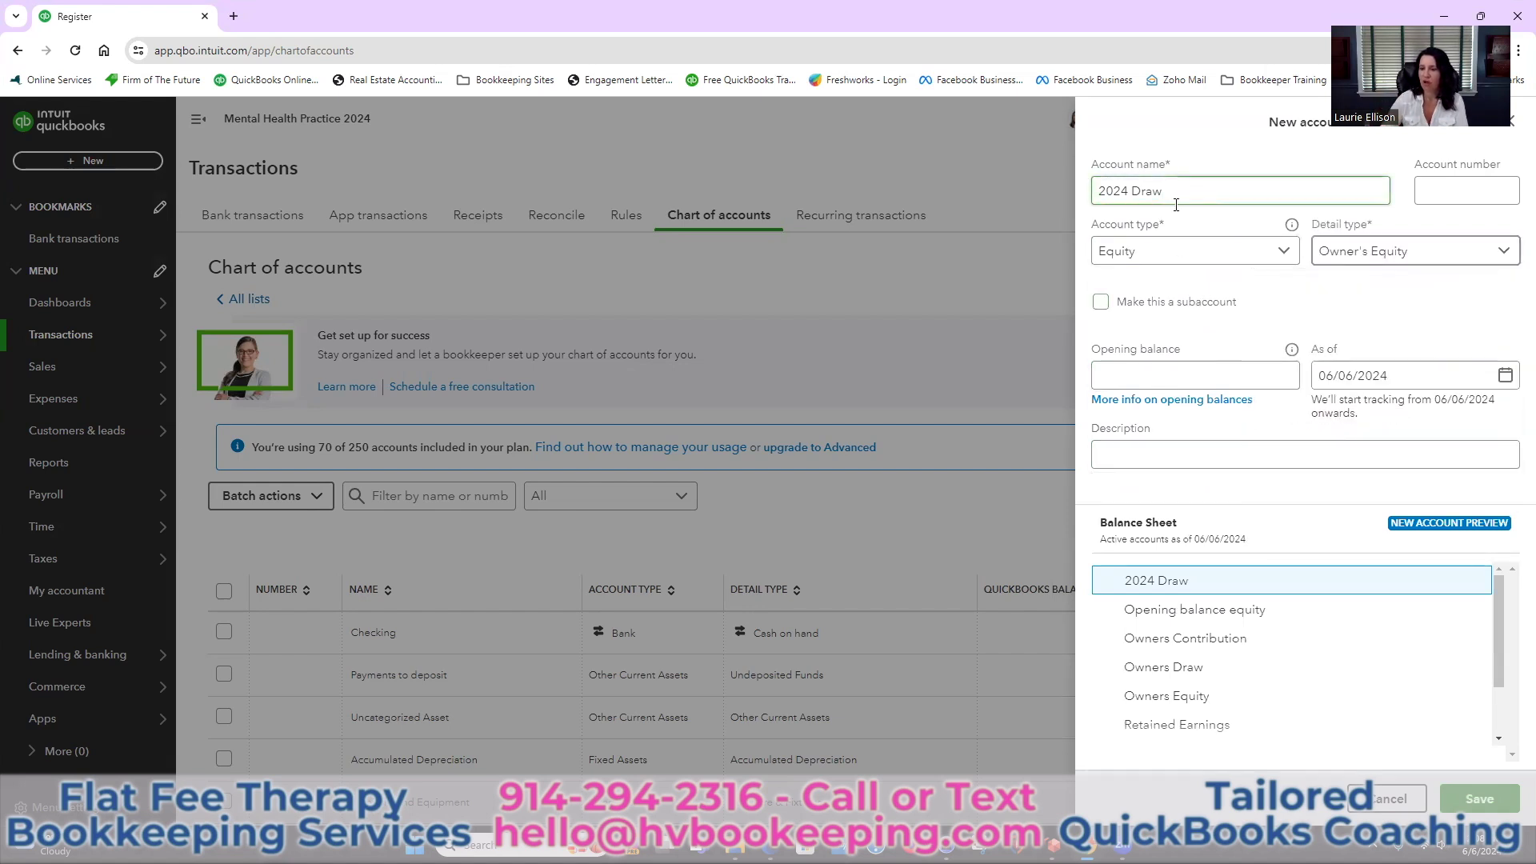
{"action": "left_click", "coordinate": [1465, 799]}
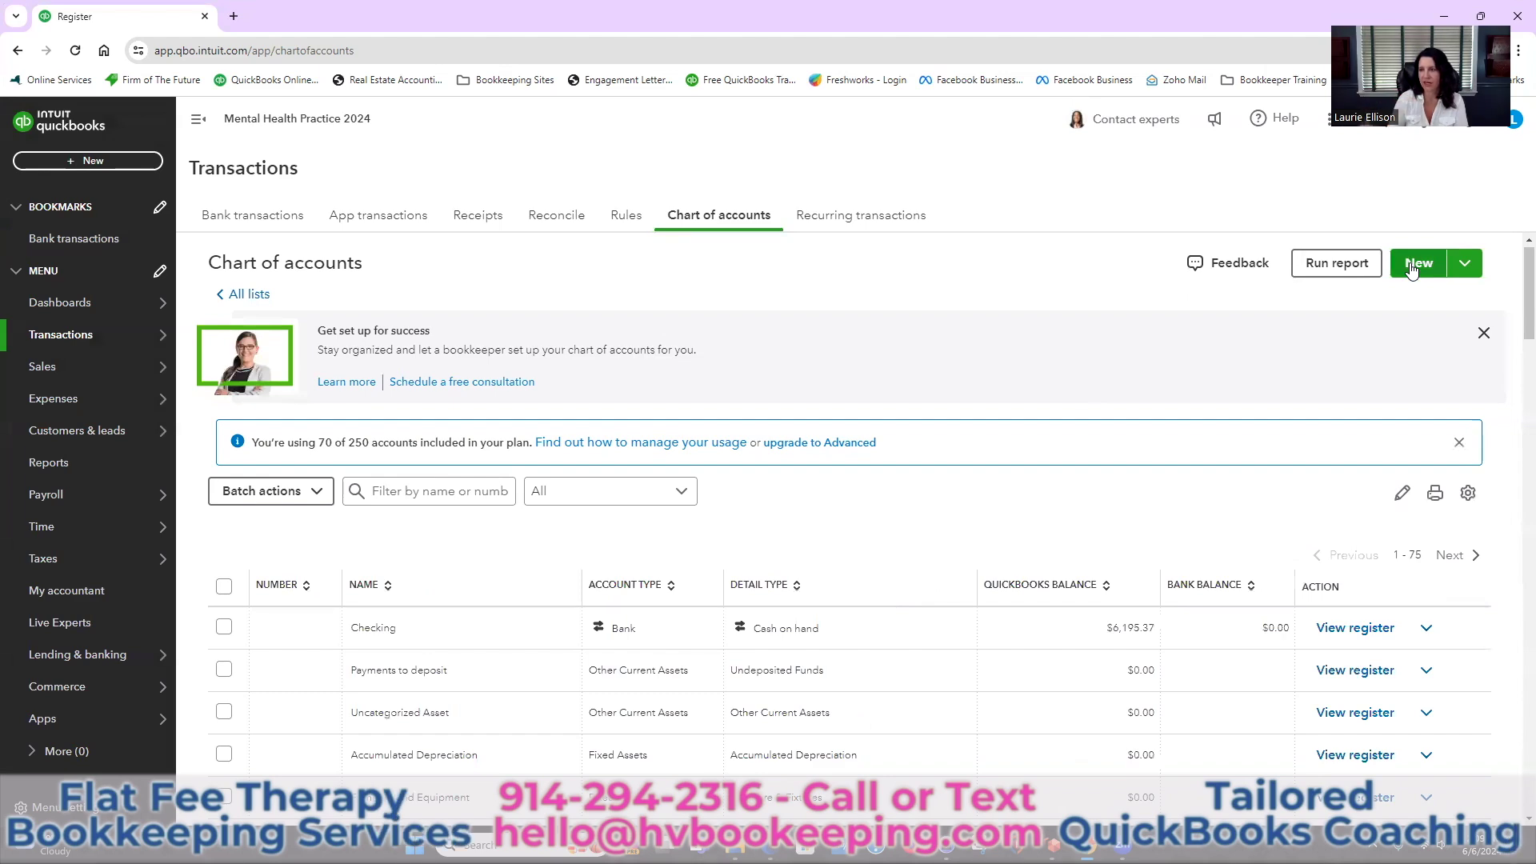
Set up a new 2024 Contribution account with type Equity and detail type Owner's Equity
{"action": "left_click", "coordinate": [1416, 264]}
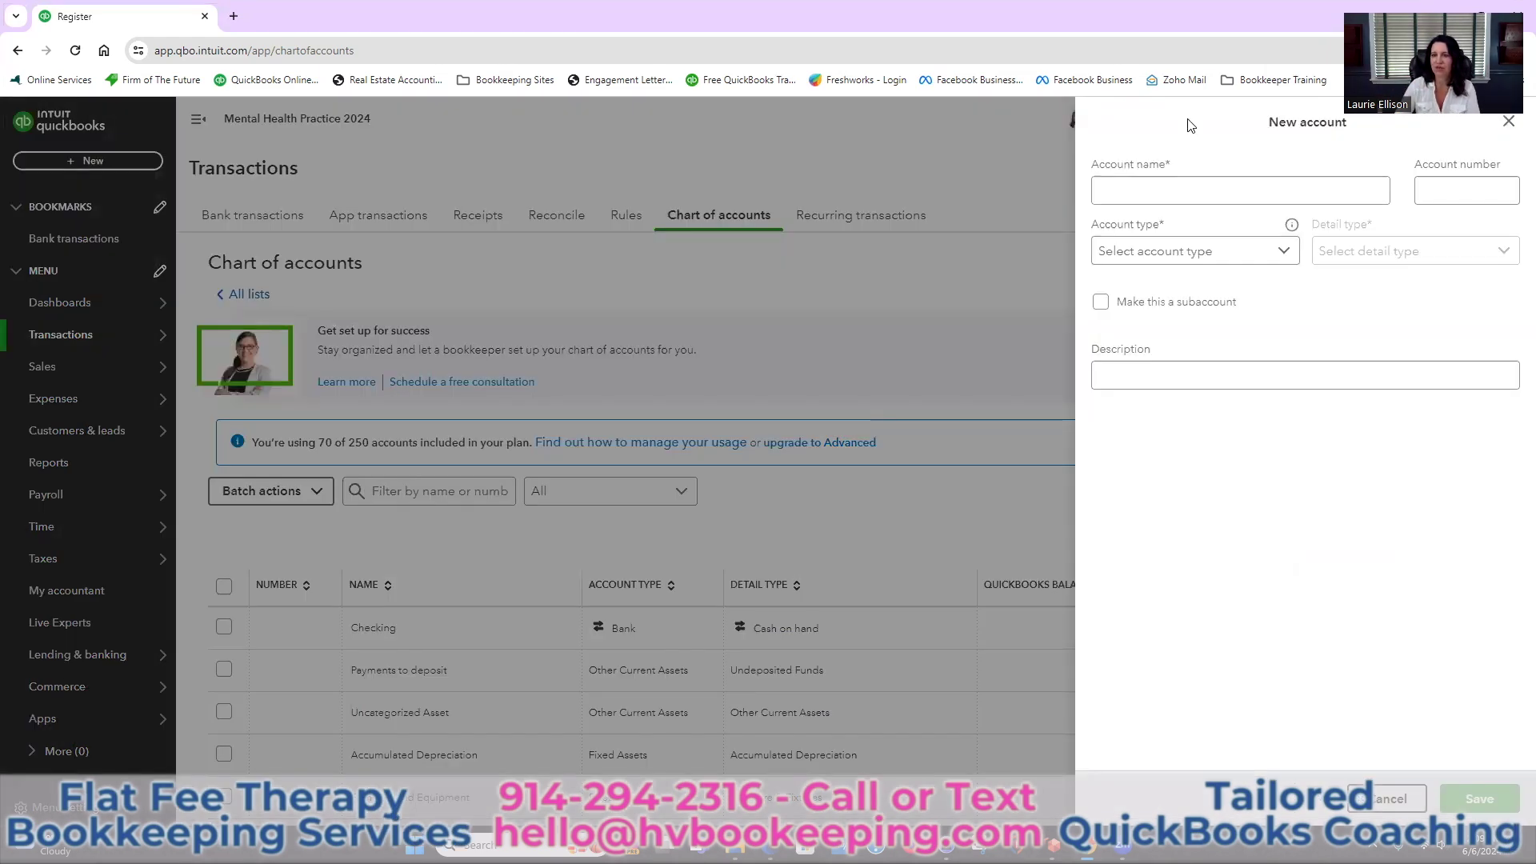
{"action": "left_click", "coordinate": [1139, 191]}
{"action": "type", "text": "2024"}
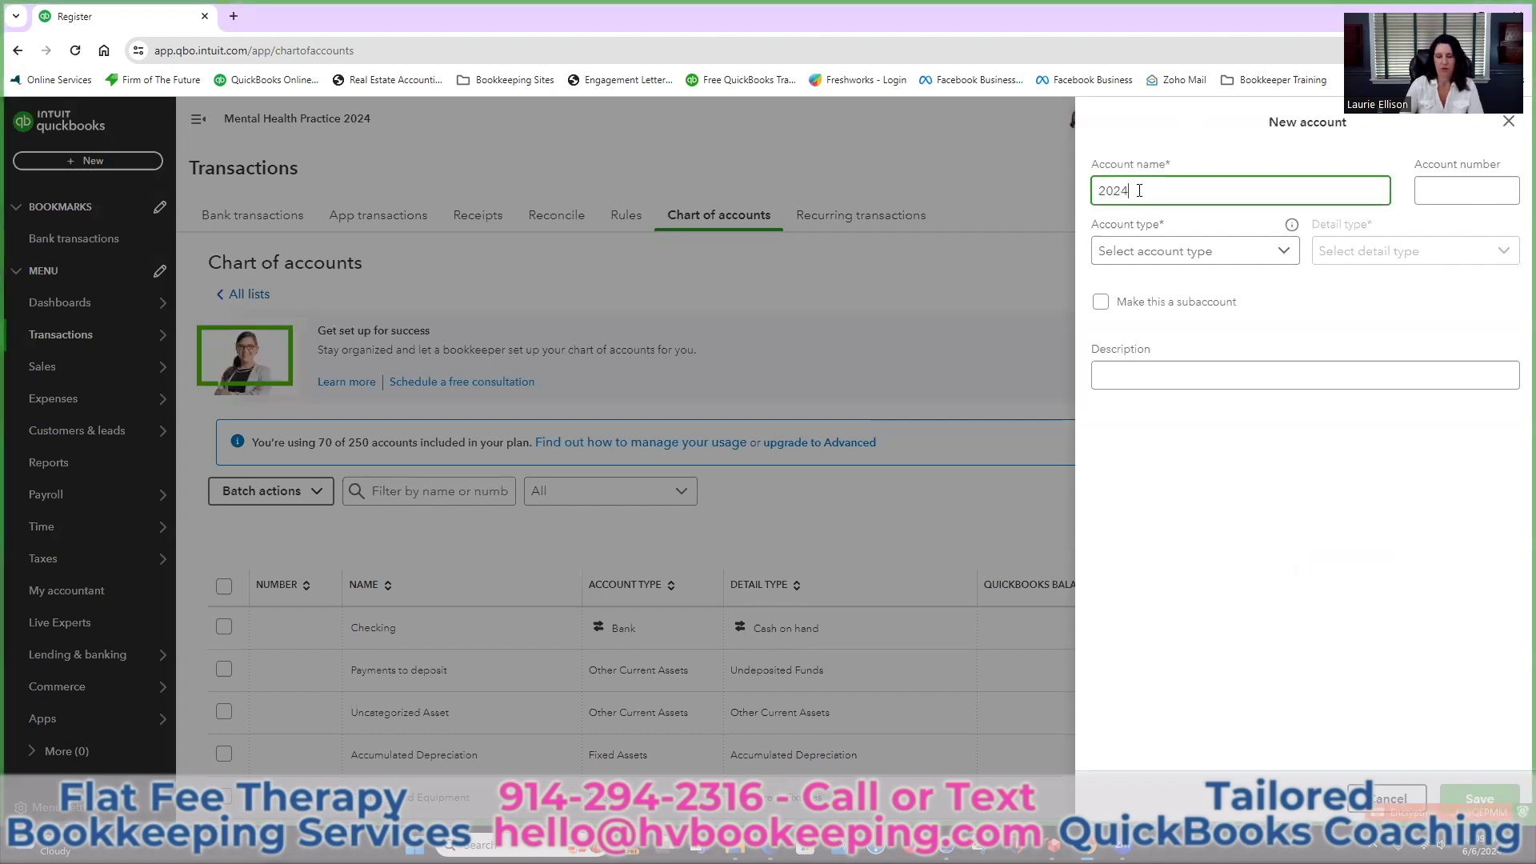
{"action": "type", "text": " Contribution"}
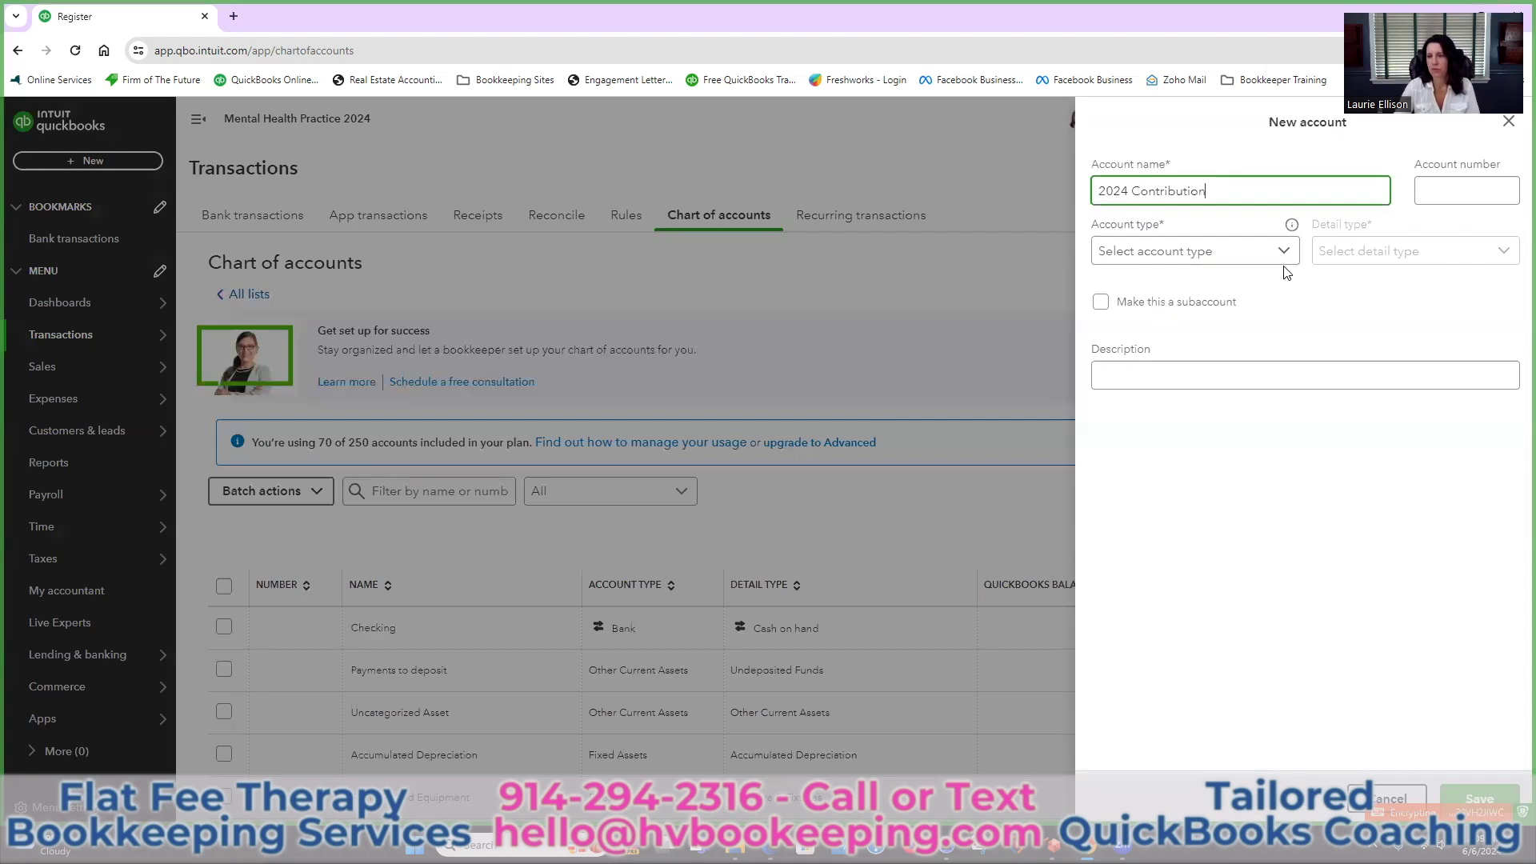
{"action": "left_click", "coordinate": [1273, 258]}
{"action": "scroll", "coordinate": [1220, 384], "scroll_direction": "down", "scroll_amount": 2}
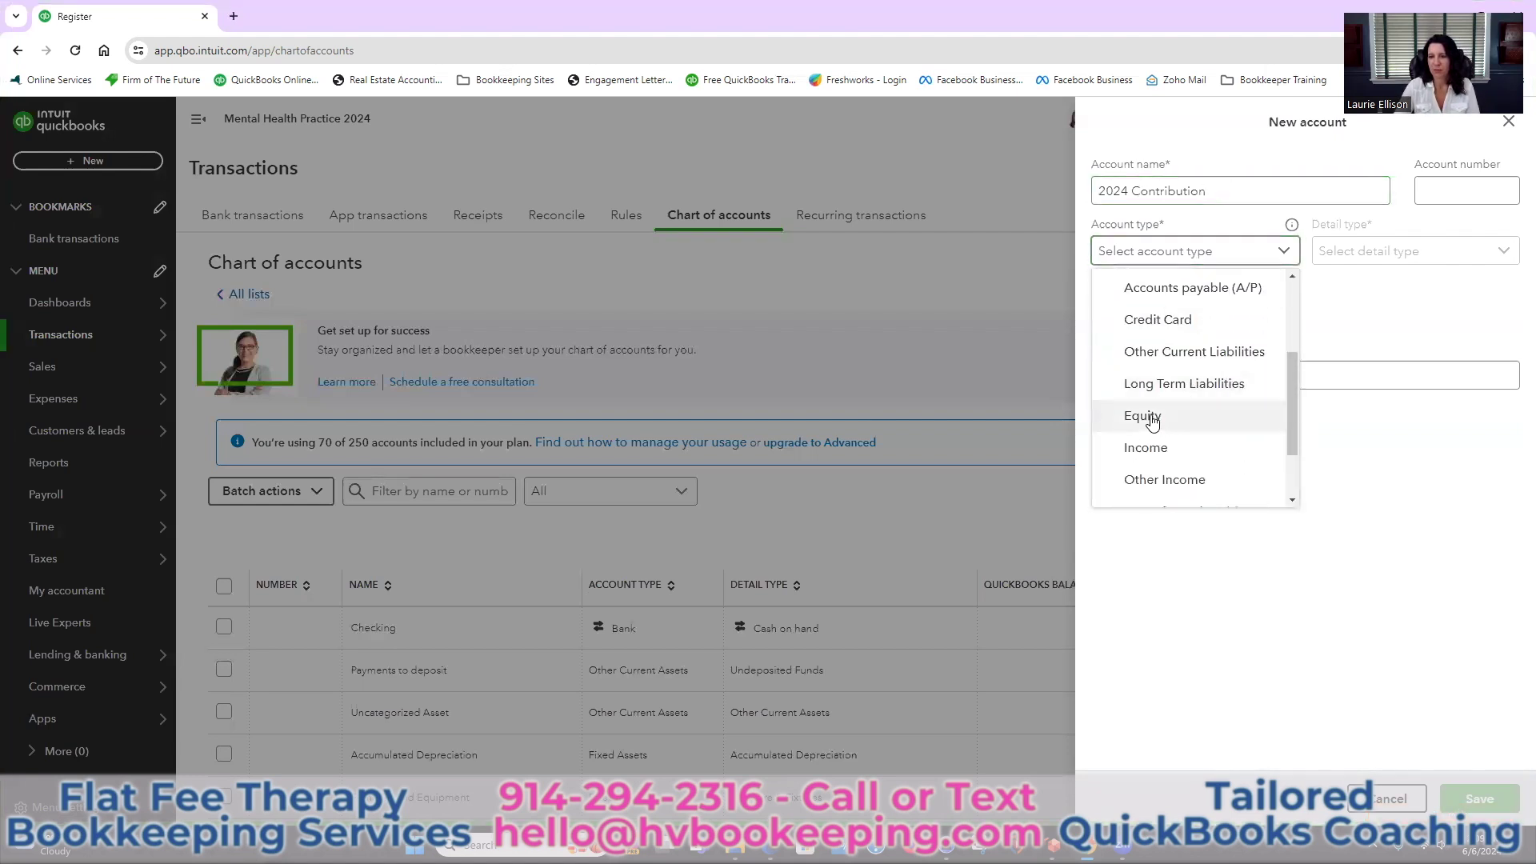
{"action": "left_click", "coordinate": [1248, 416]}
{"action": "left_click", "coordinate": [1399, 256]}
{"action": "scroll", "coordinate": [1399, 360], "scroll_direction": "down", "scroll_amount": 3}
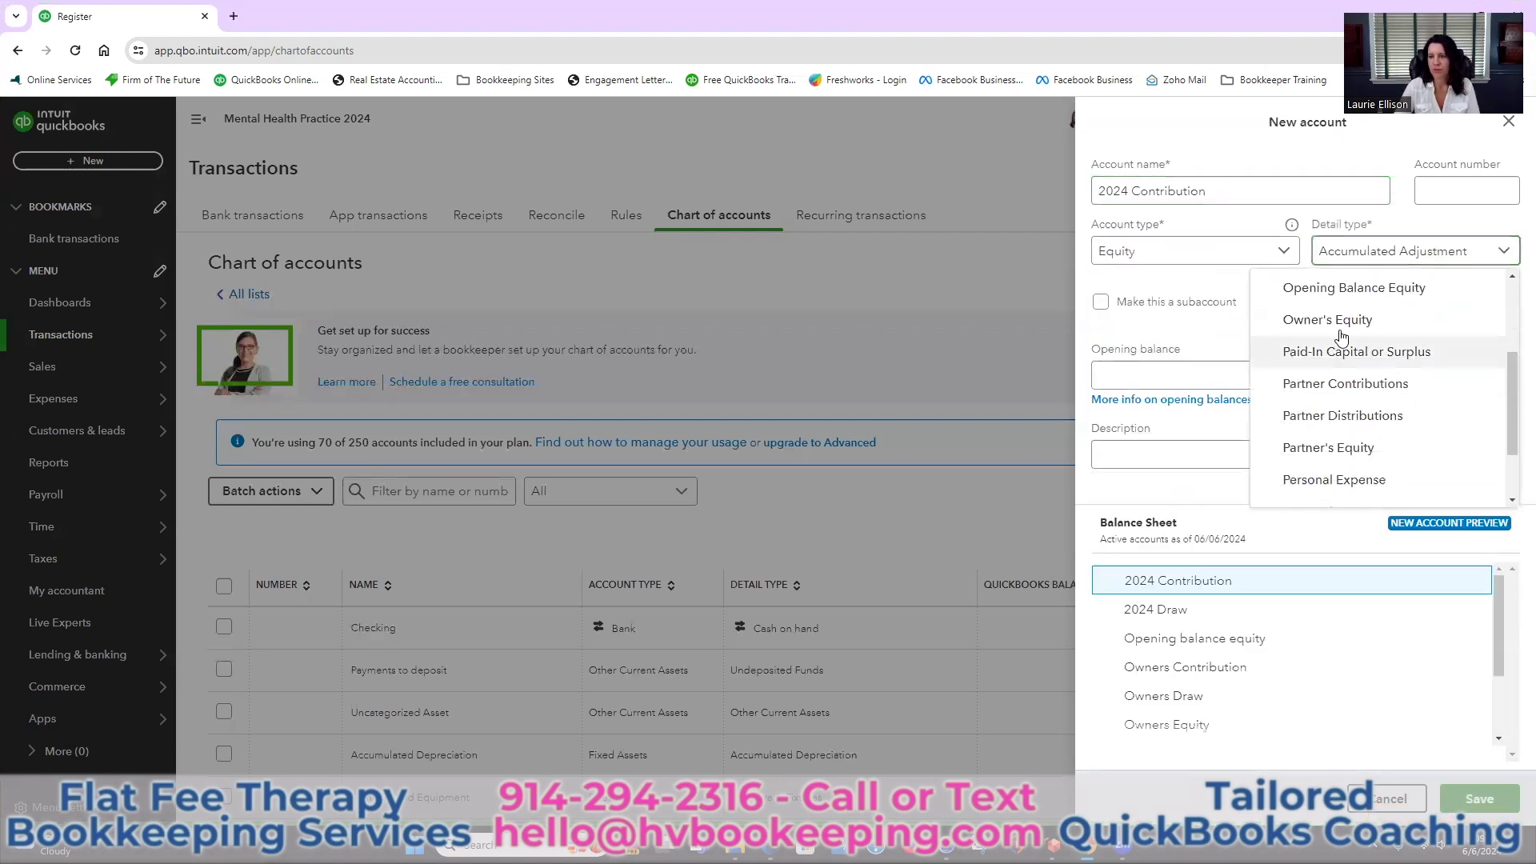
{"action": "left_click", "coordinate": [1324, 324]}
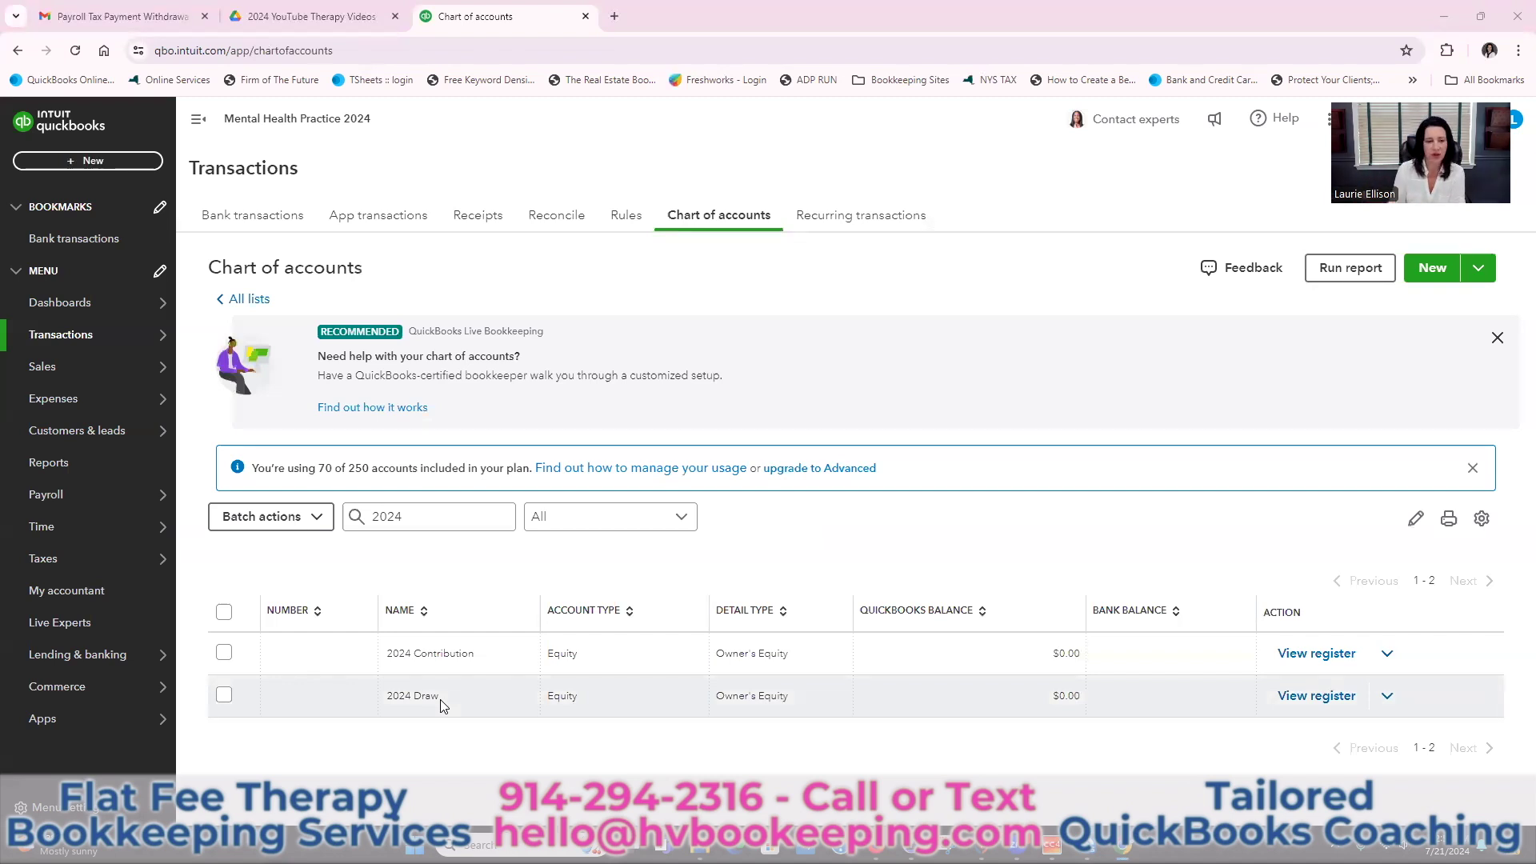
Close the two extra browser tabs
{"action": "mouse_move", "coordinate": [160, 335]}
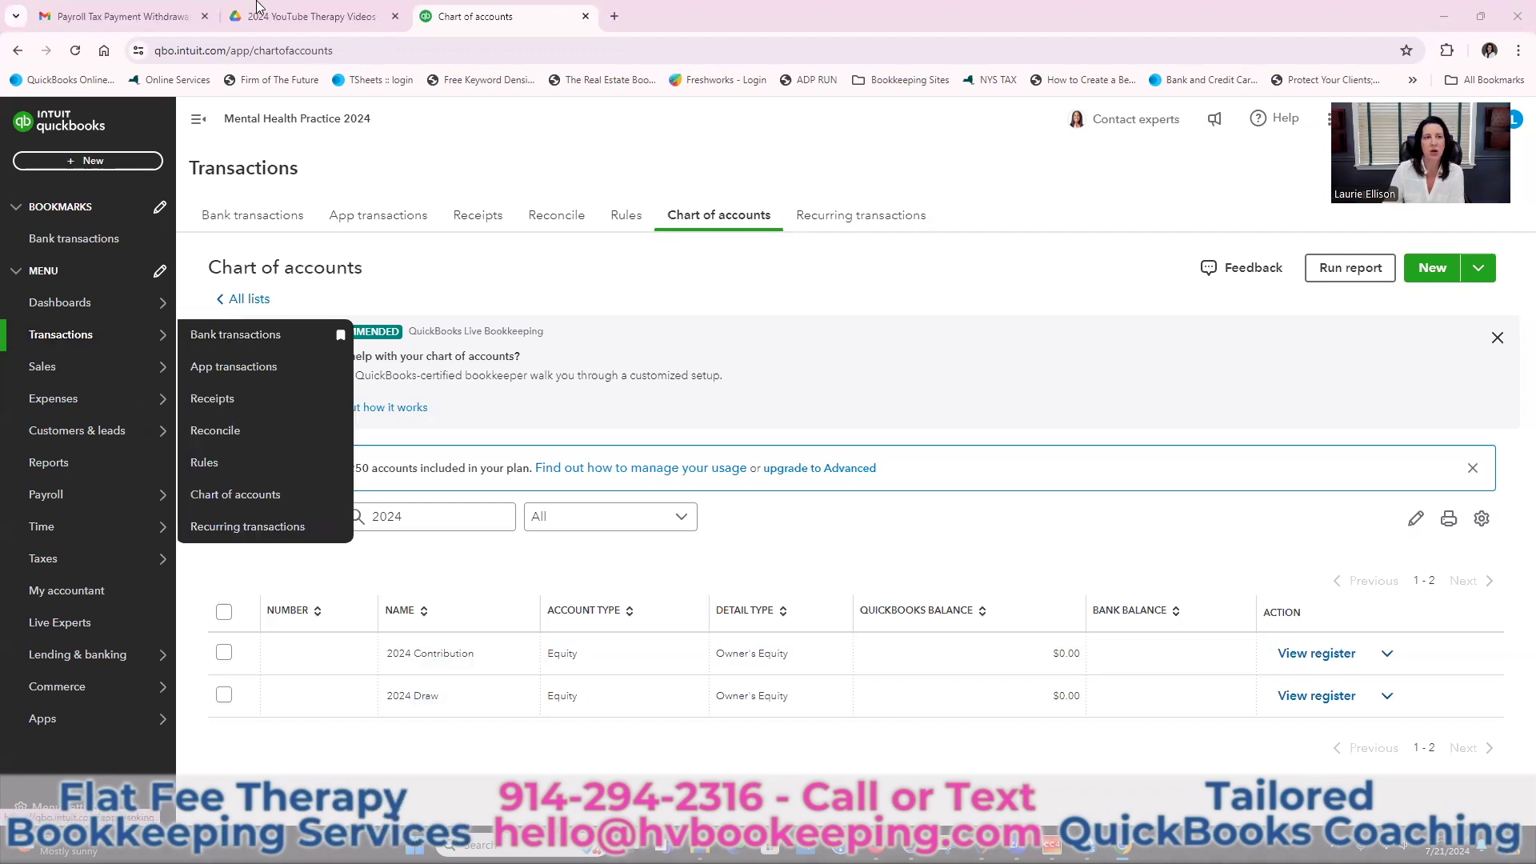
{"action": "left_click", "coordinate": [396, 16]}
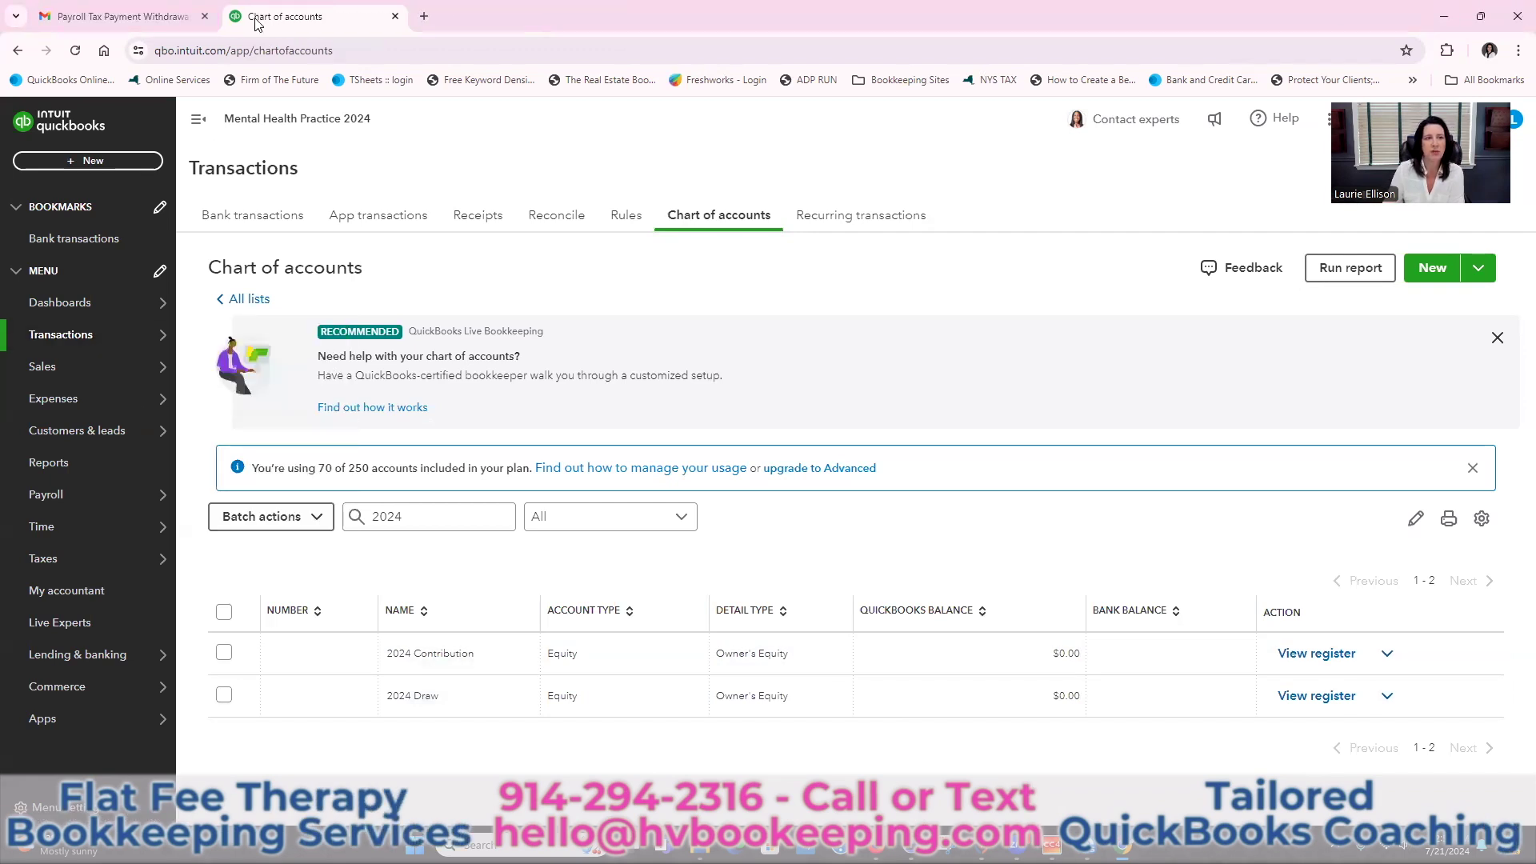
{"action": "left_click", "coordinate": [205, 16]}
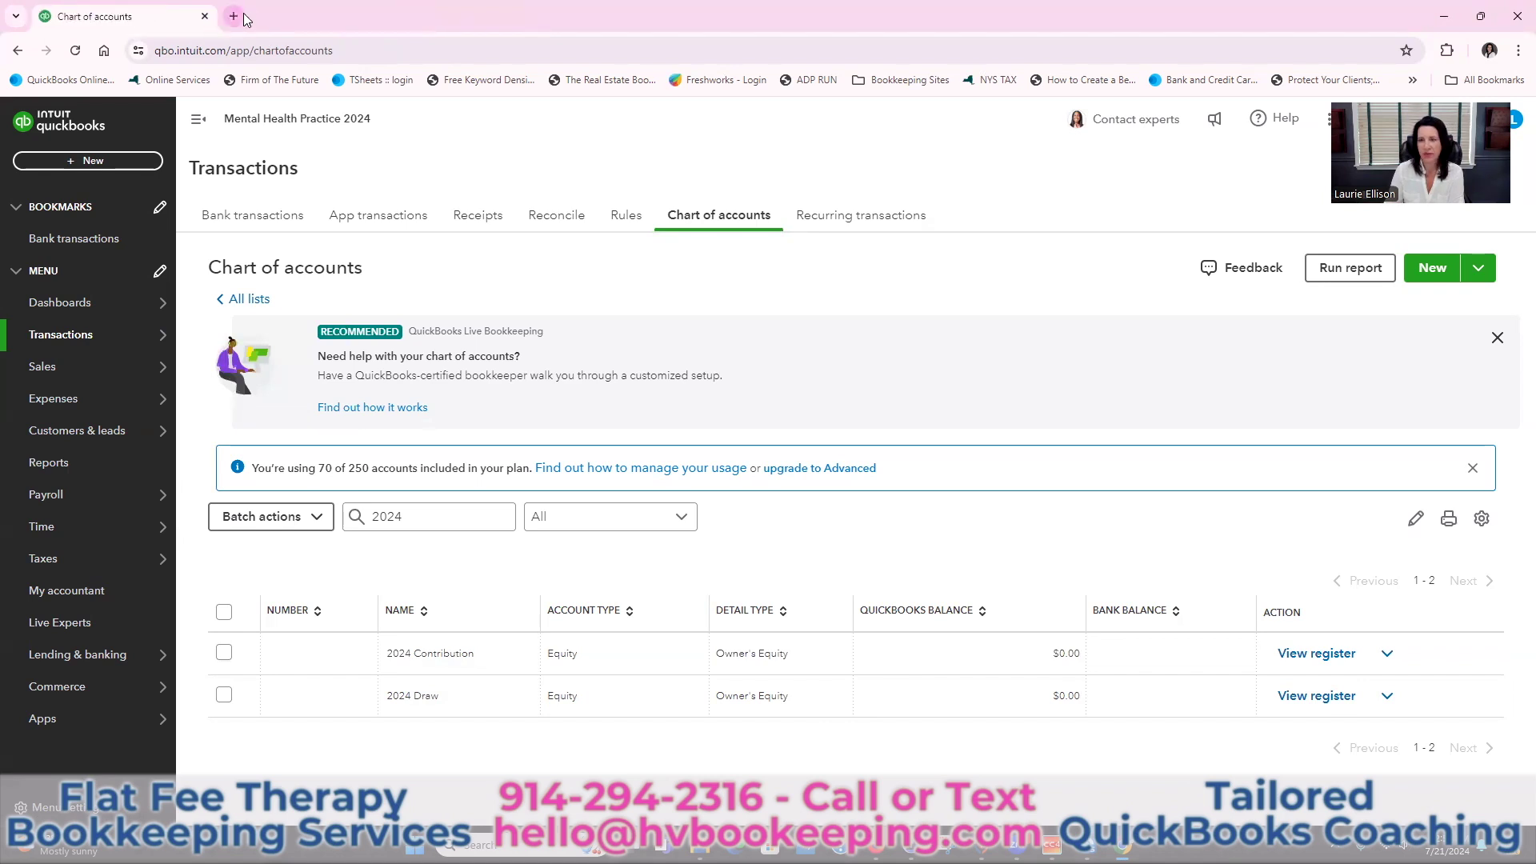
Reload the Chart of accounts and clear the 2024 search filter to list all accounts
{"action": "mouse_move", "coordinate": [132, 334]}
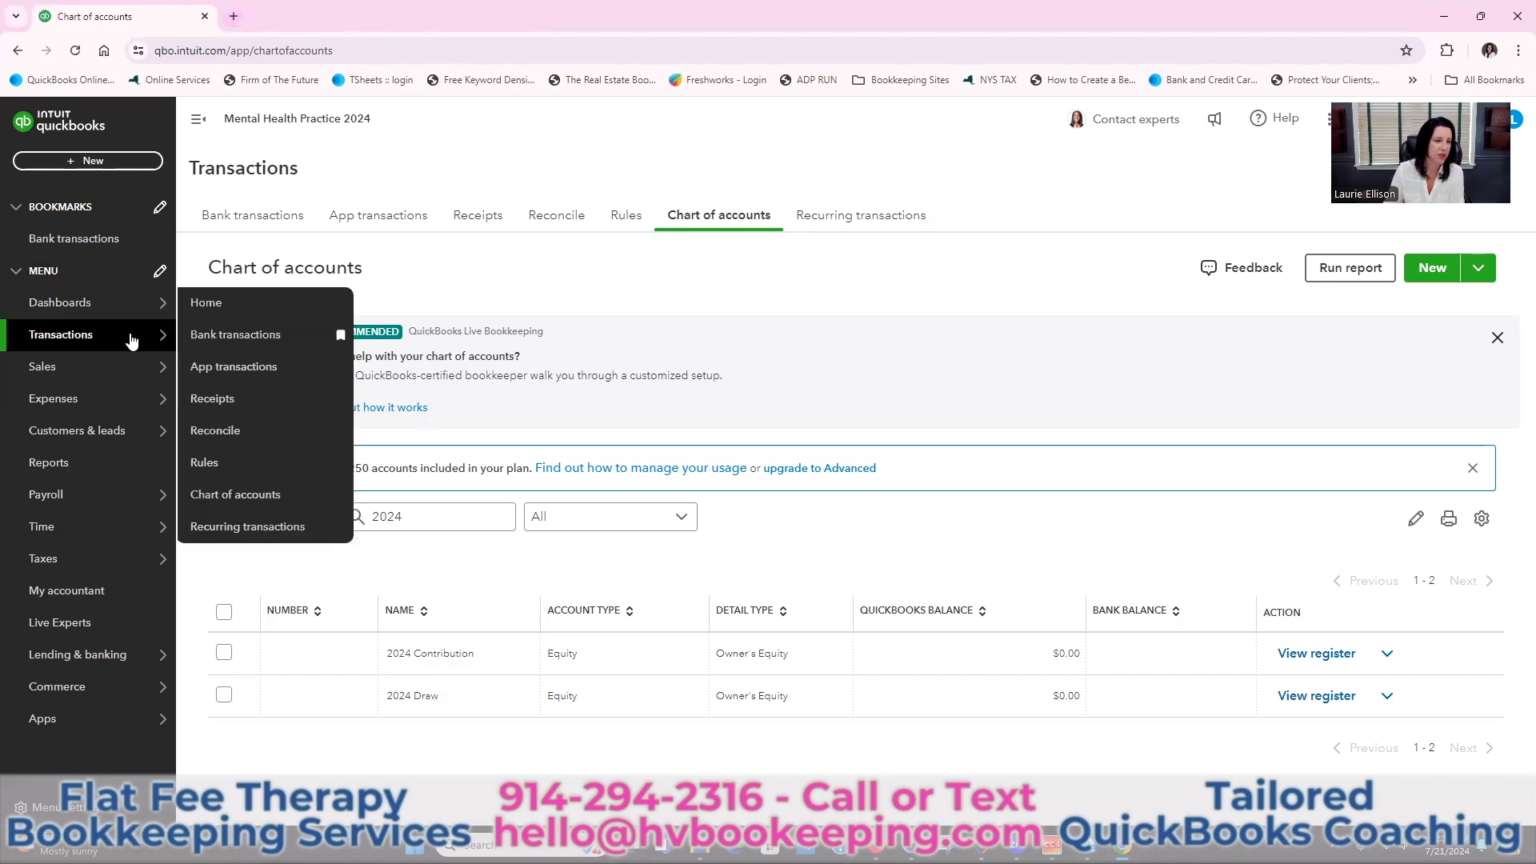
{"action": "left_click", "coordinate": [240, 495]}
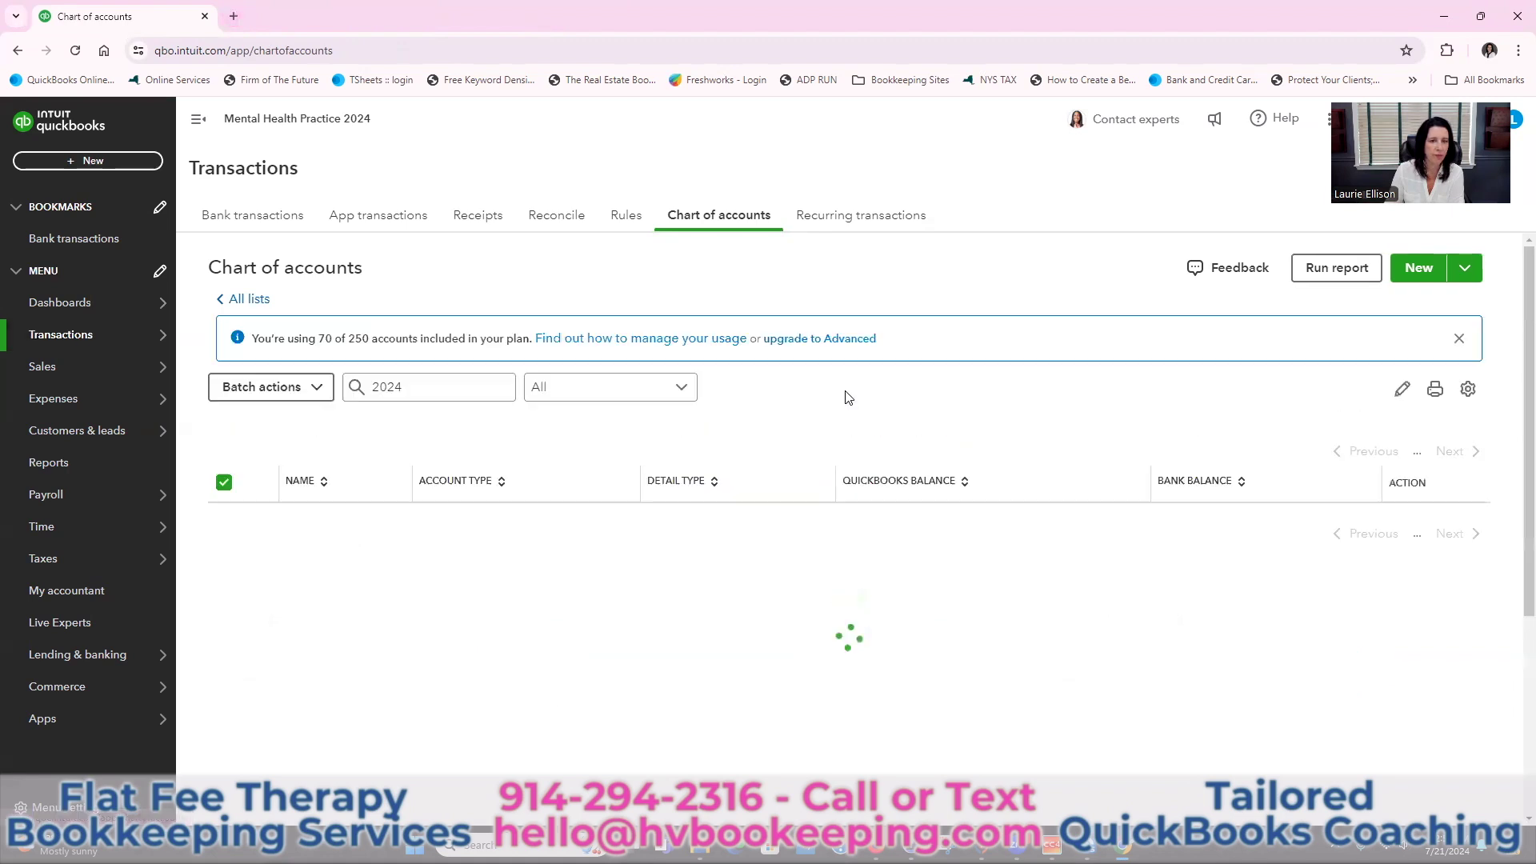
{"action": "left_click", "coordinate": [416, 514]}
{"action": "key", "text": "BackSpace"}
{"action": "key", "text": "BackSpace"}
{"action": "key", "text": "BackSpace"}
{"action": "key", "text": "BackSpace"}
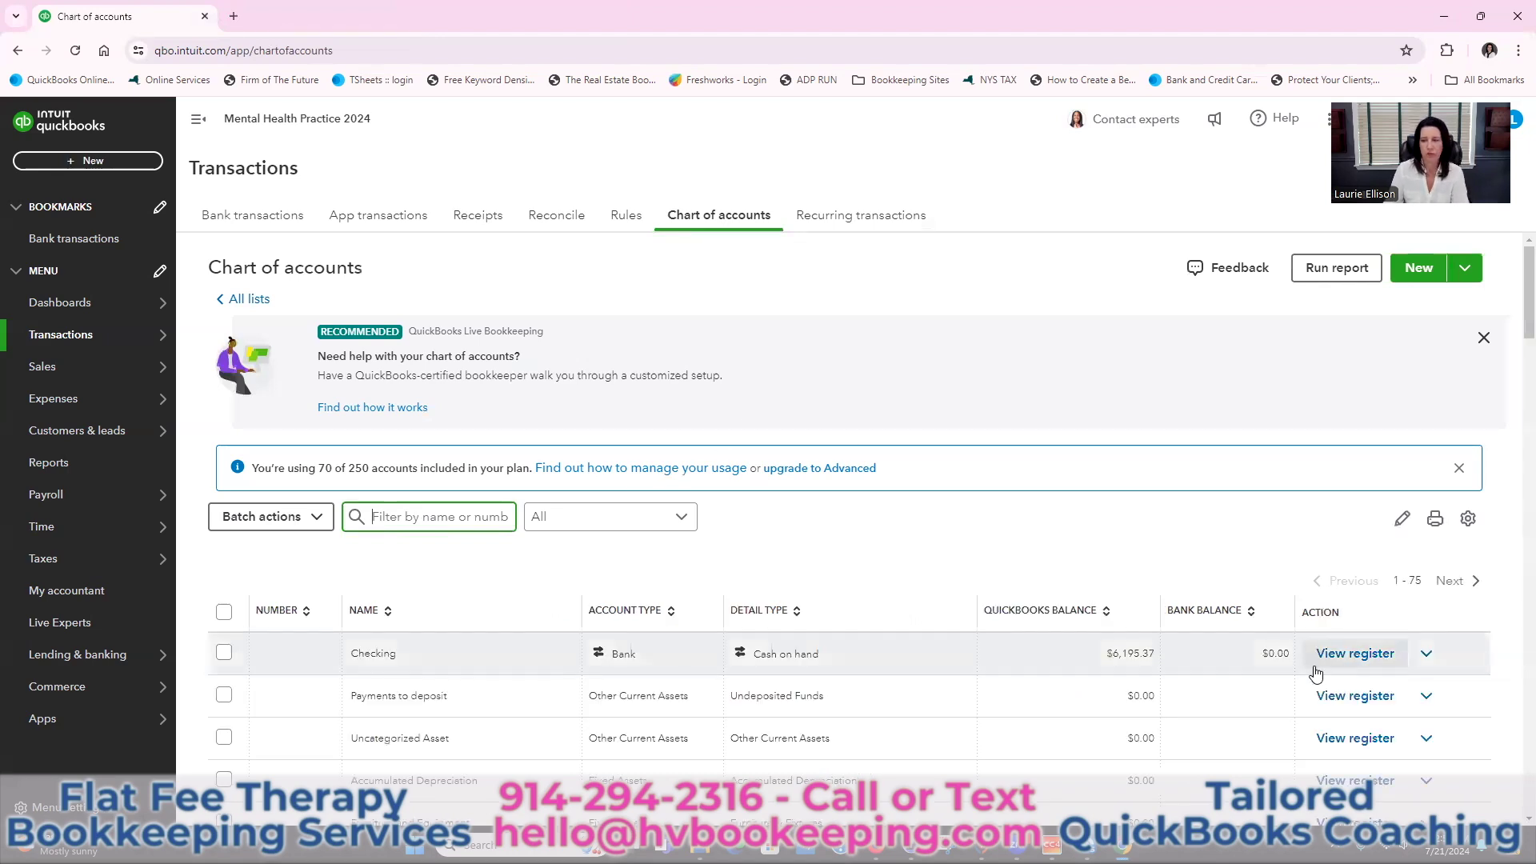
In the Checking register, save a $15,000 deposit dated 06/15/2024 to 2024 Contribution
{"action": "left_click", "coordinate": [1327, 652]}
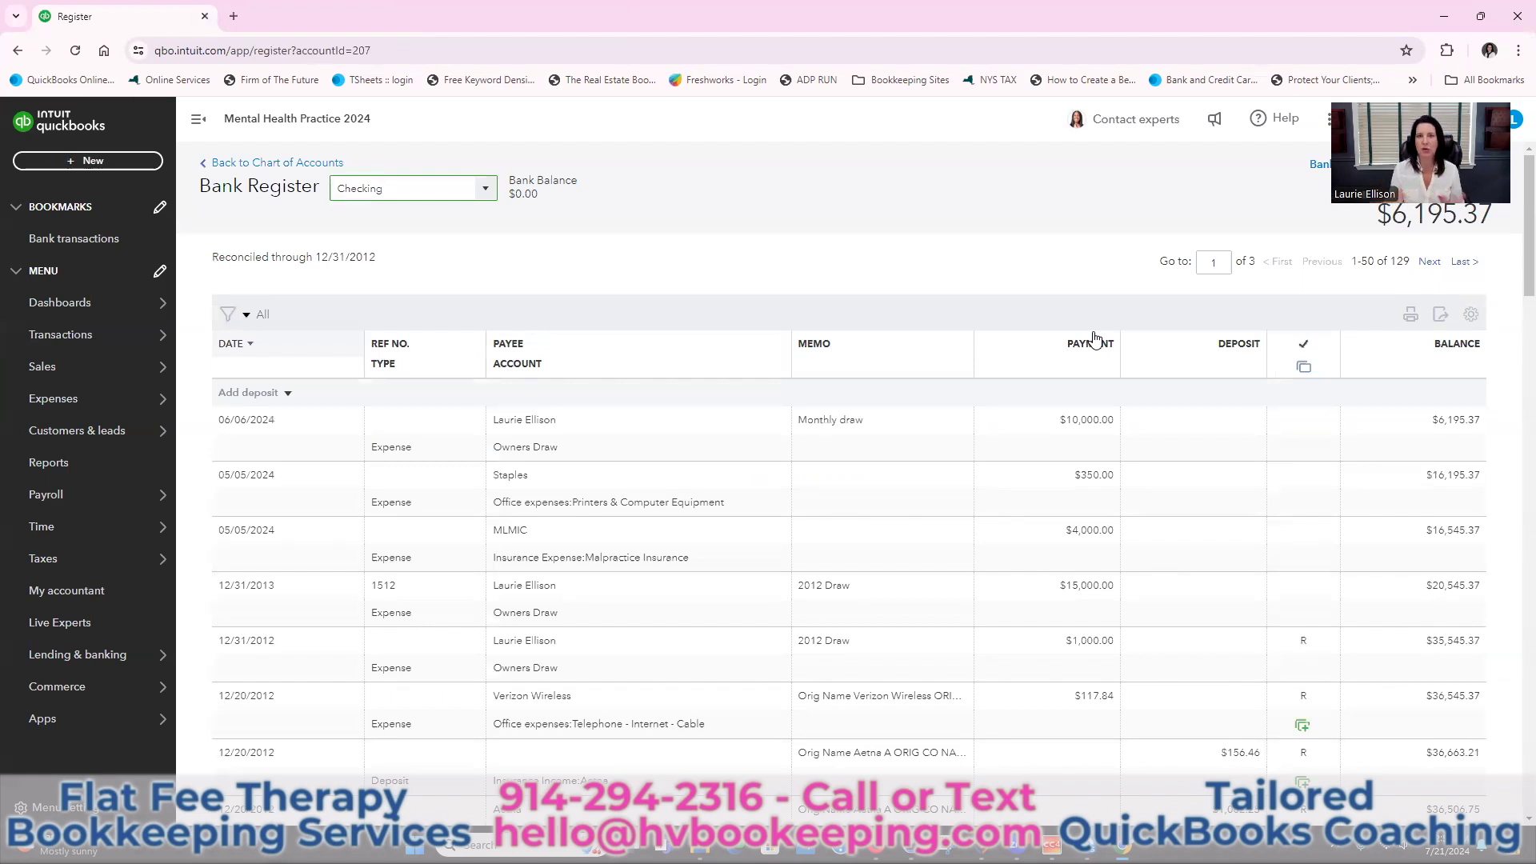
{"action": "left_click", "coordinate": [244, 393]}
{"action": "type", "text": "6/"}
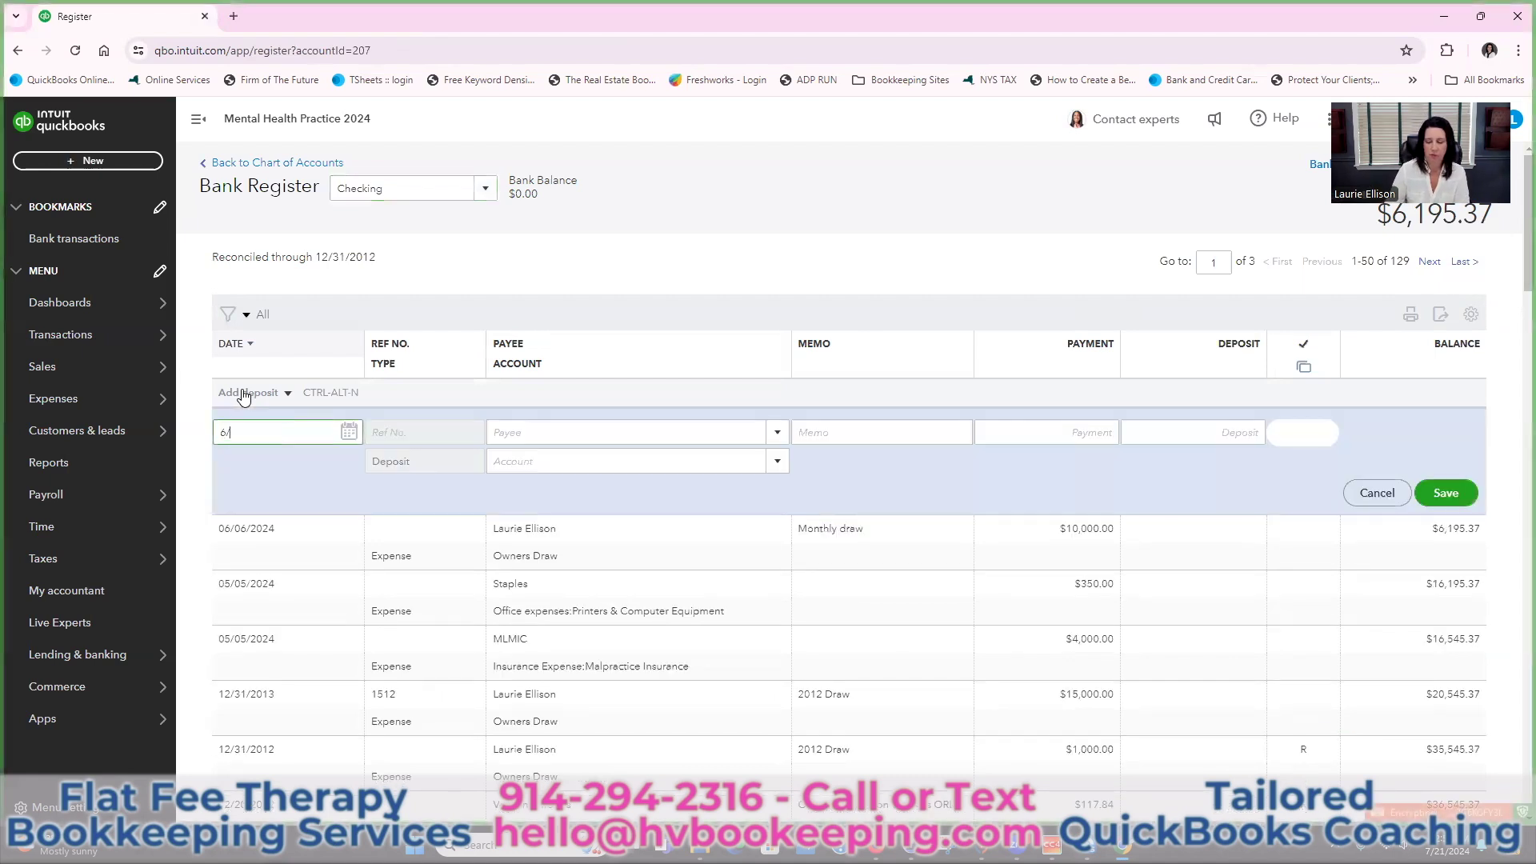
{"action": "type", "text": "15/2024"}
{"action": "key", "text": "Tab"}
{"action": "key", "text": "Tab"}
{"action": "key", "text": "Tab"}
{"action": "key", "text": "Tab"}
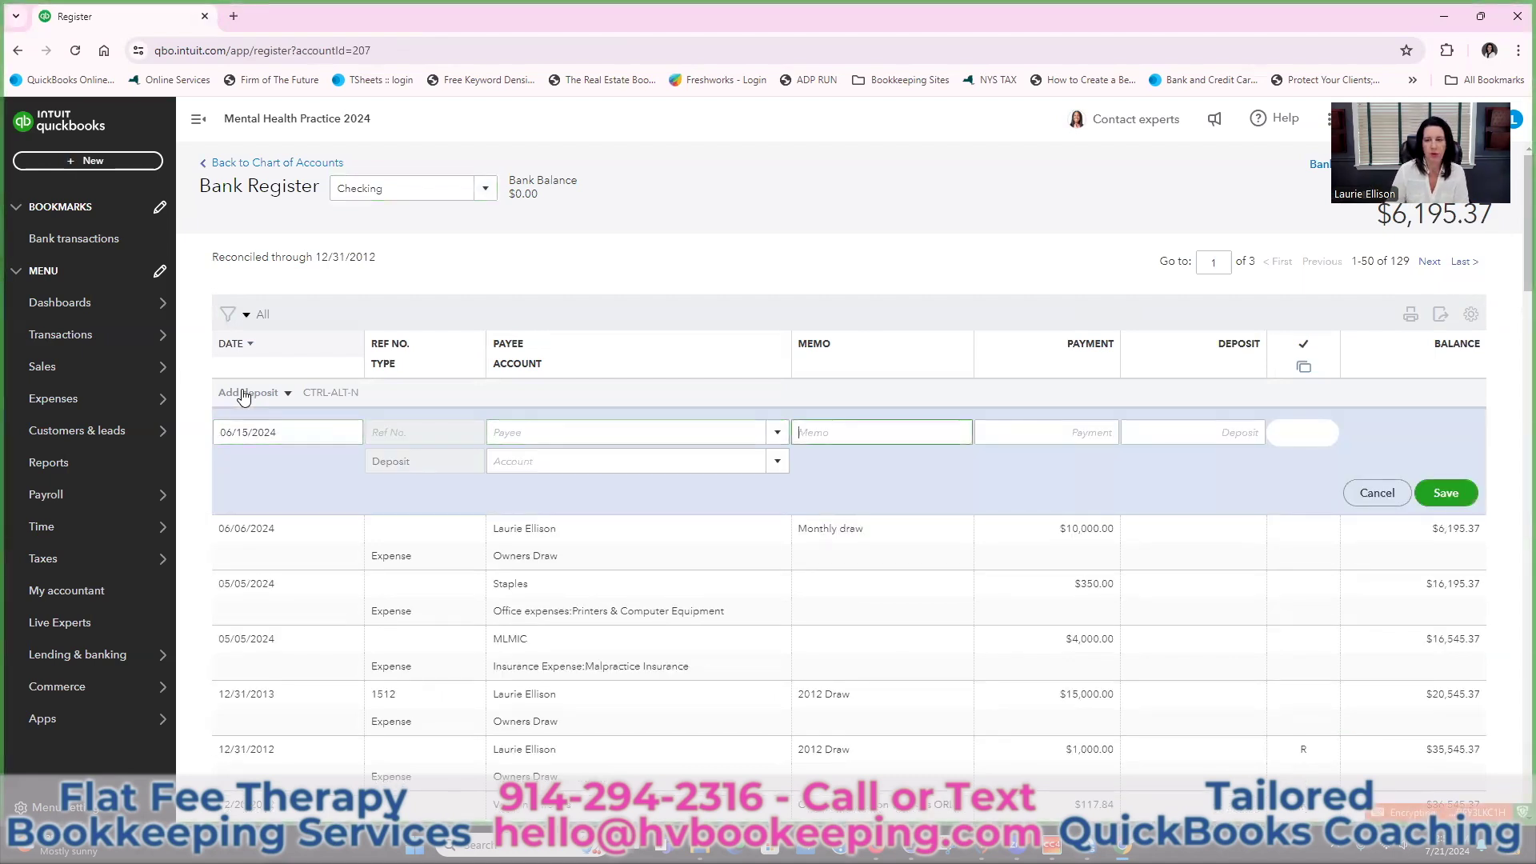
{"action": "type", "text": "15,000"}
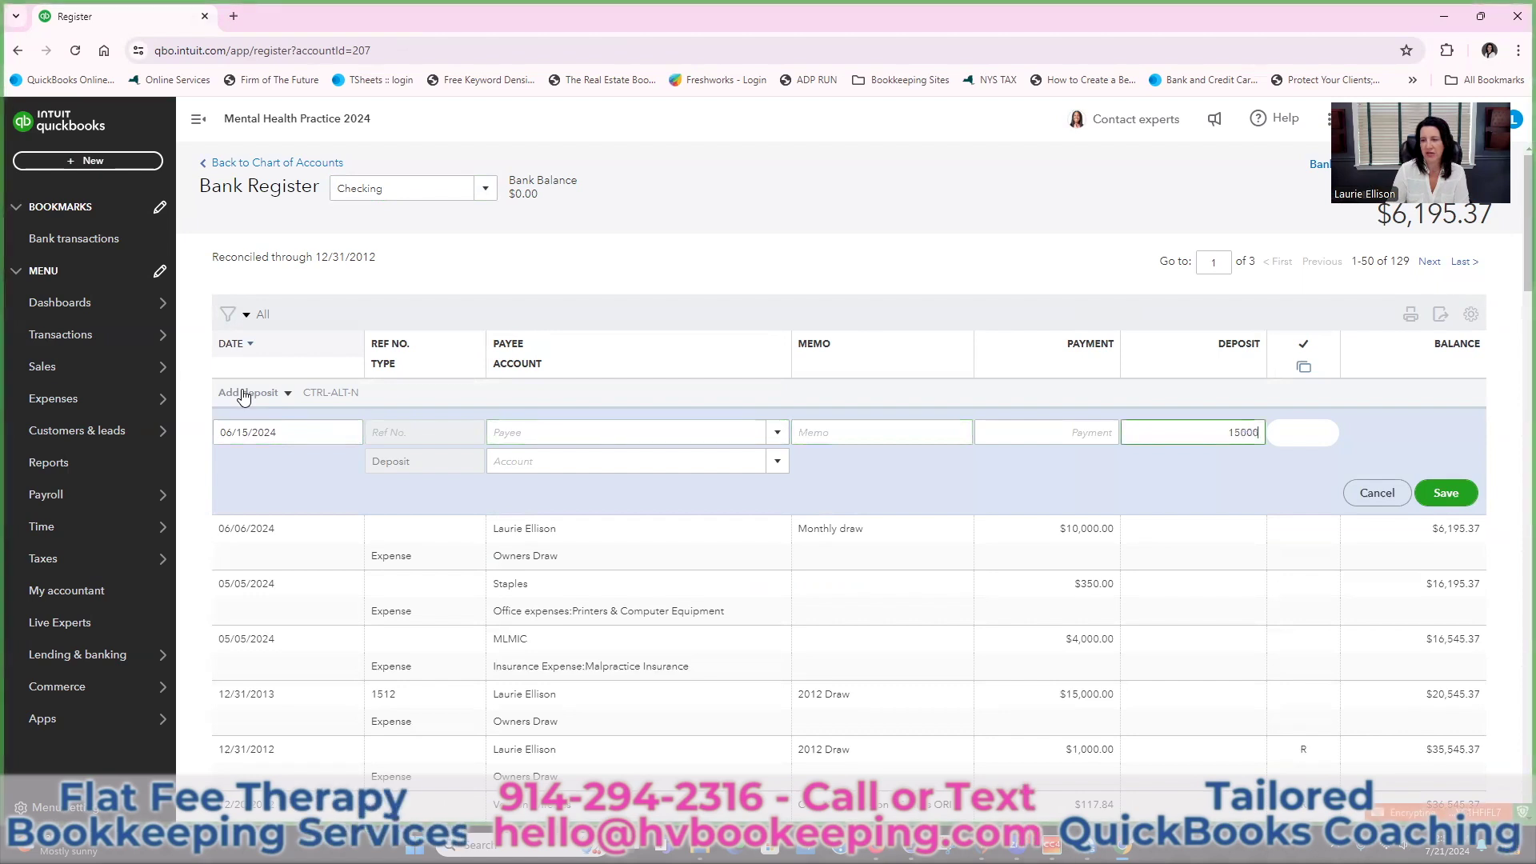
{"action": "key", "text": "Tab"}
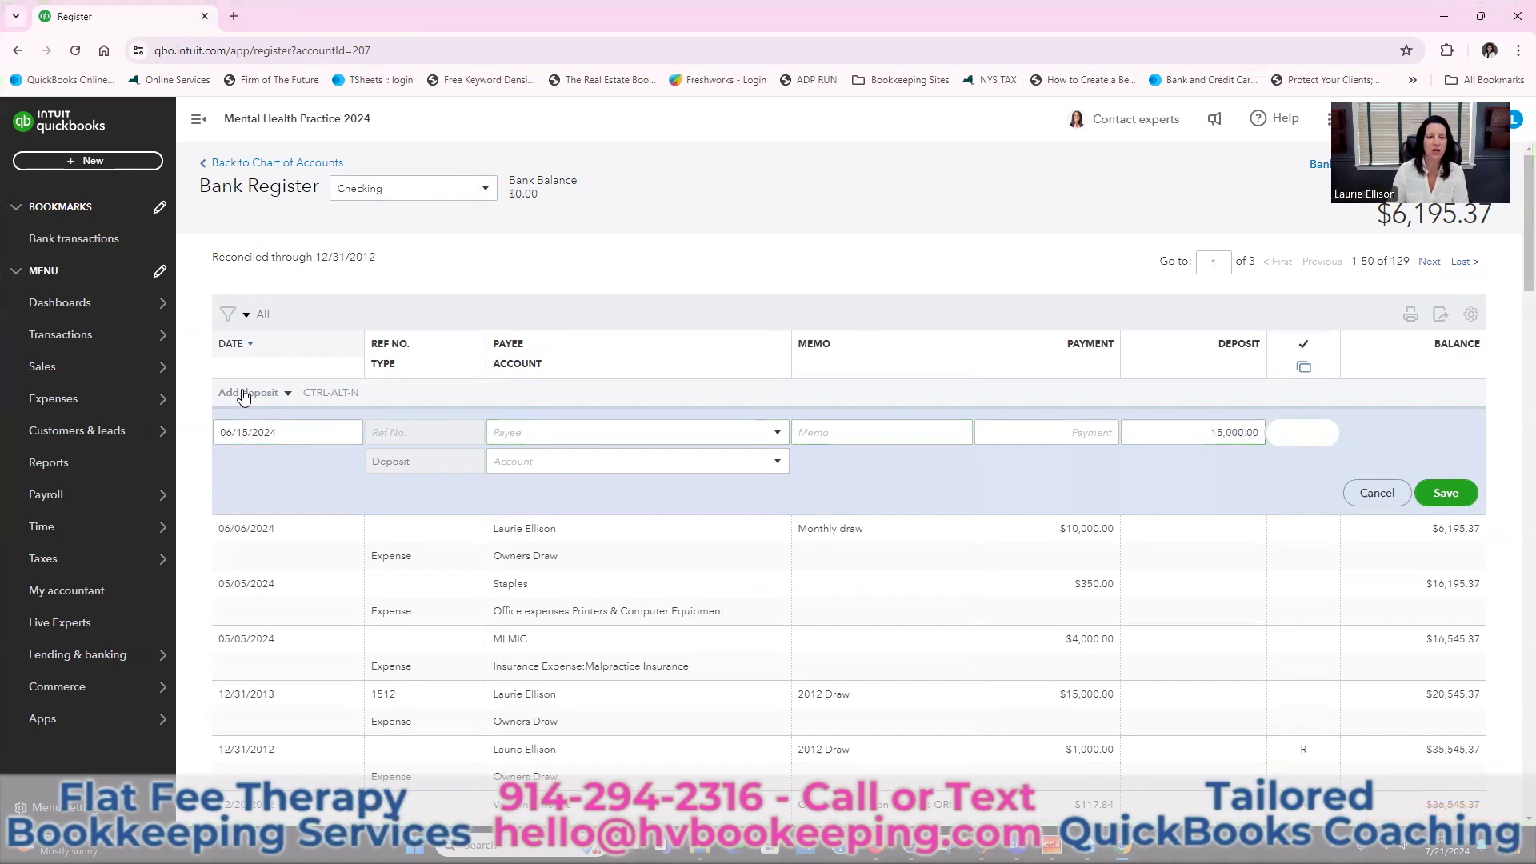
{"action": "left_click", "coordinate": [635, 459]}
{"action": "type", "text": "2024"}
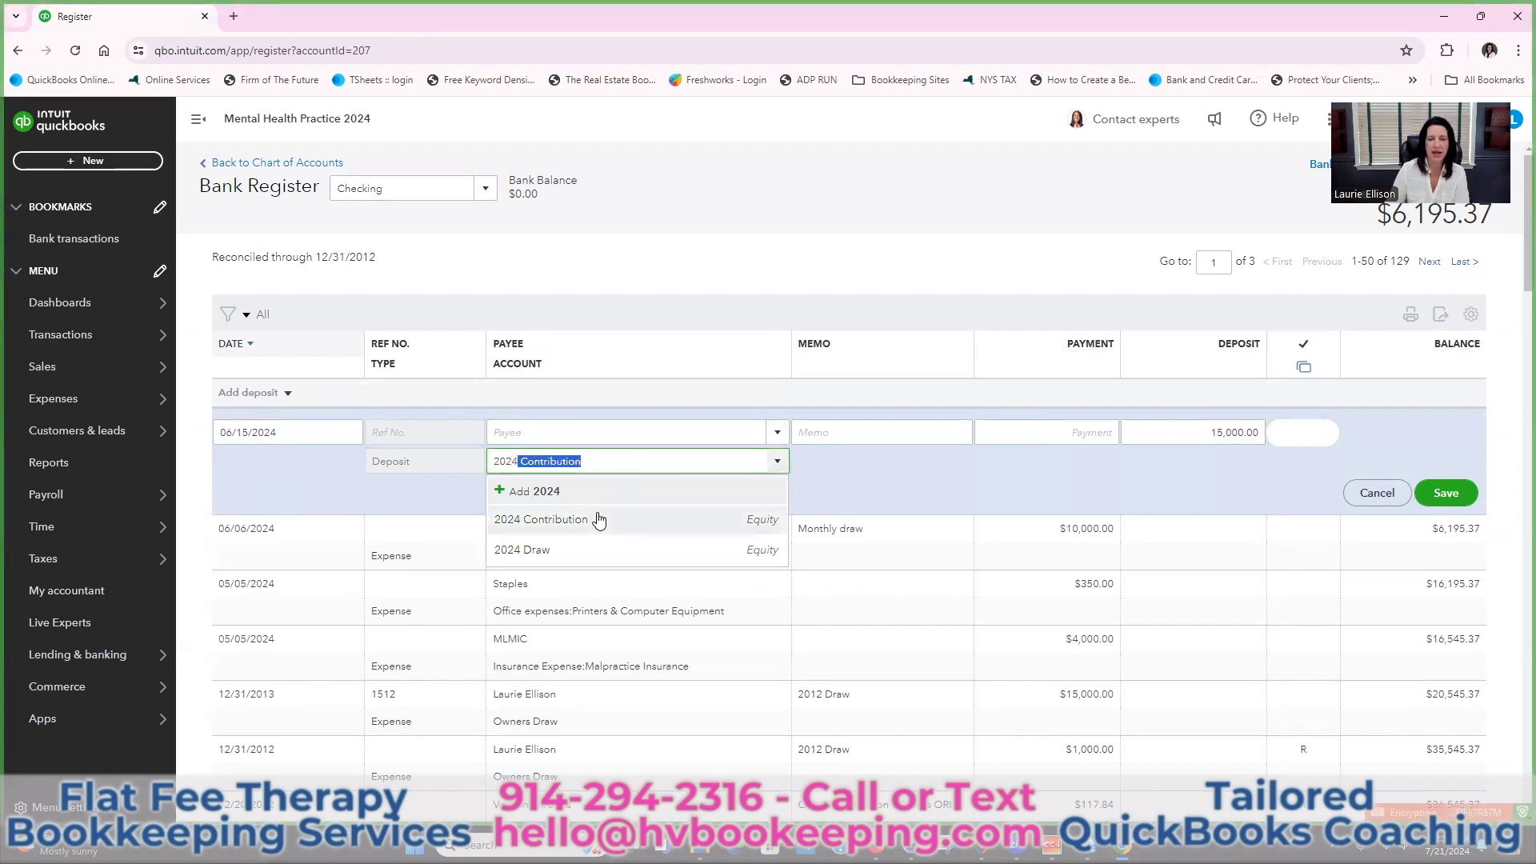
{"action": "left_click", "coordinate": [597, 517]}
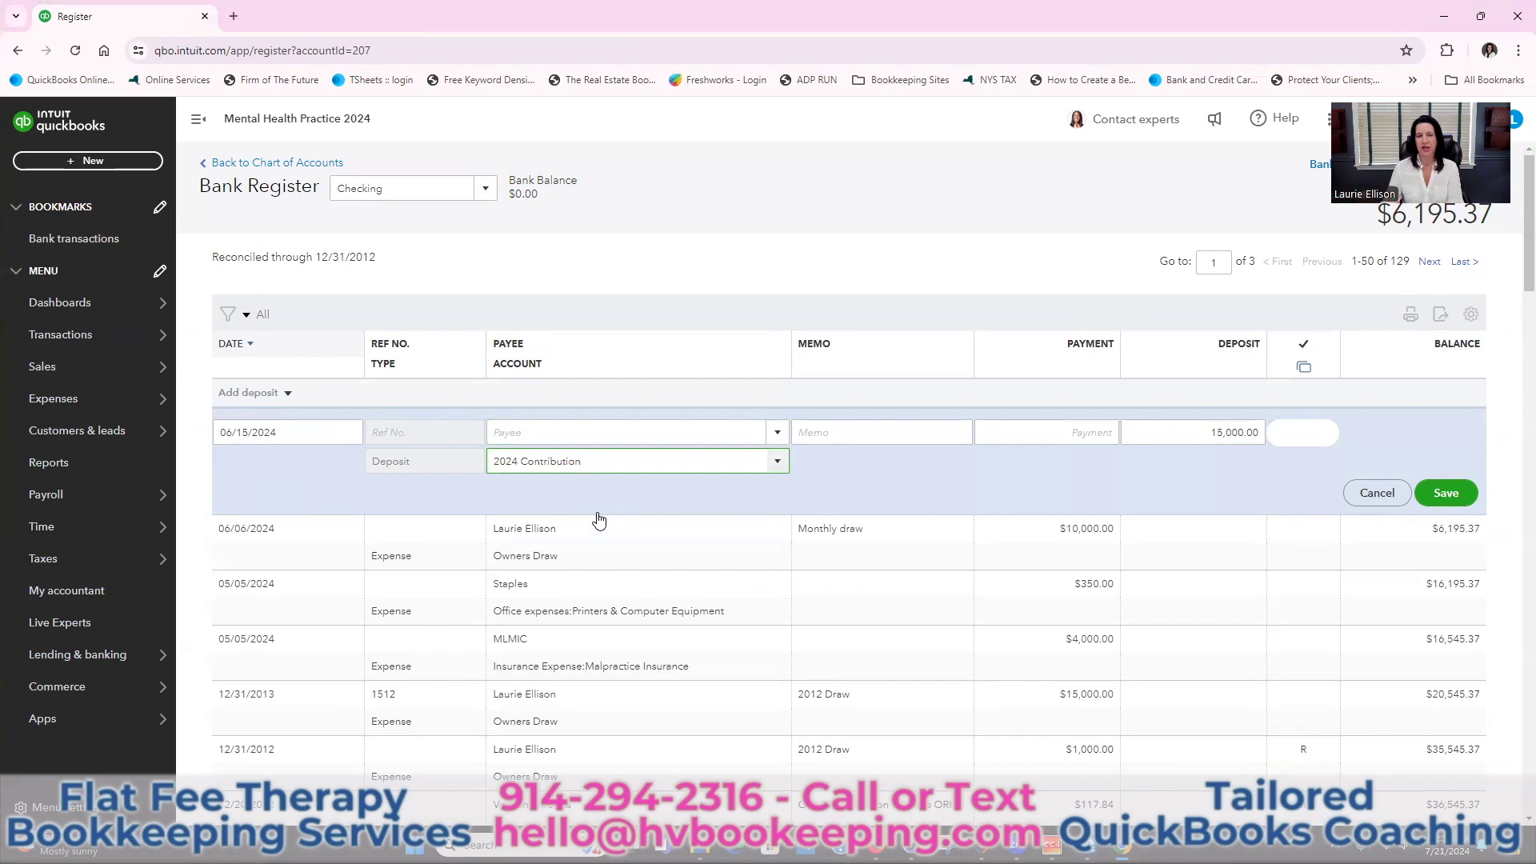
{"action": "left_click", "coordinate": [1428, 494]}
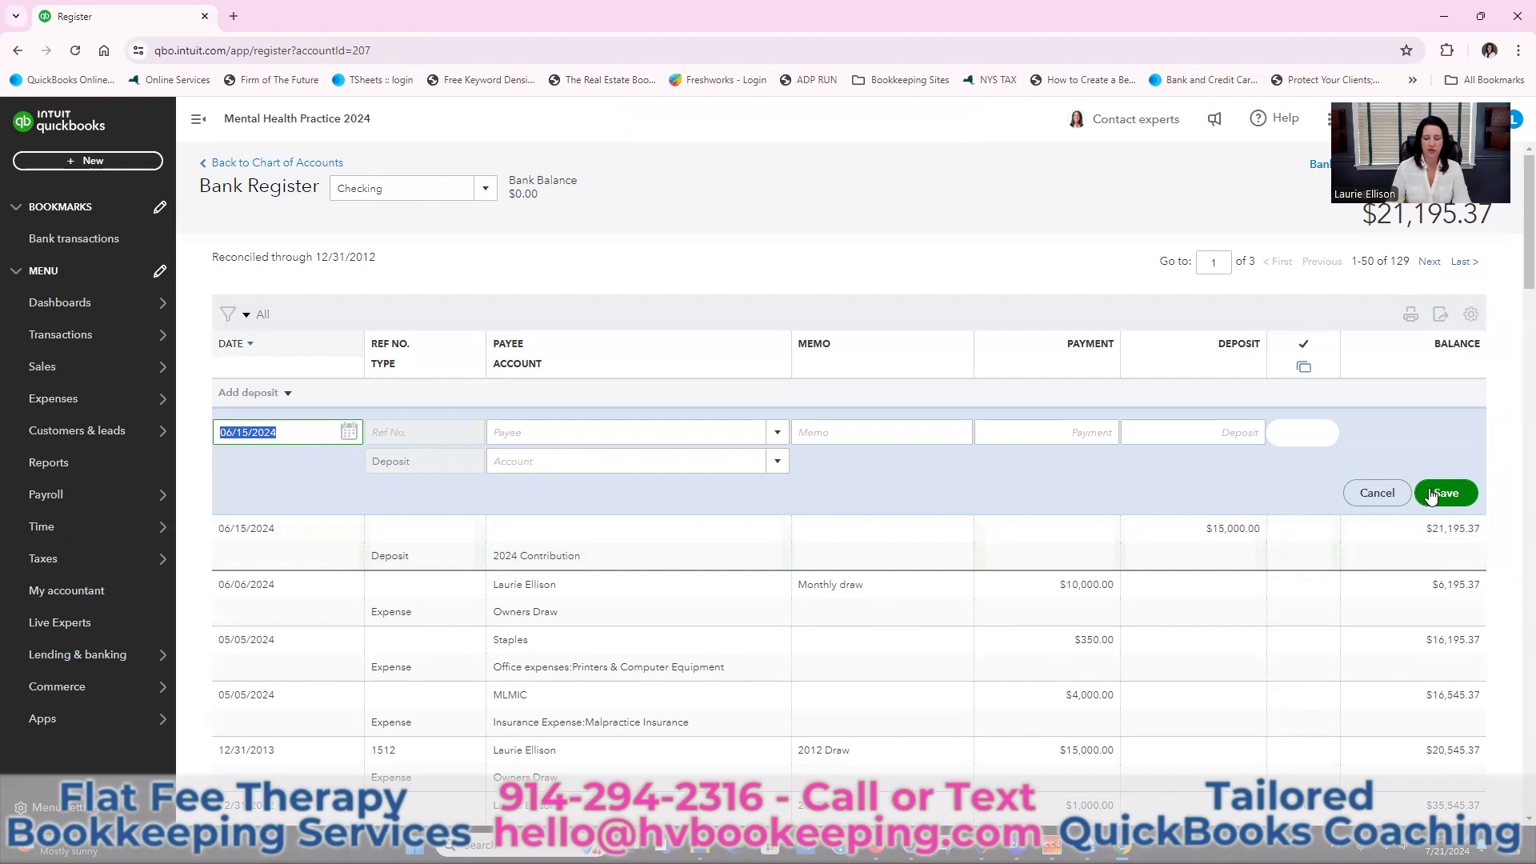
Discard the half-filled deposit entry dated 6/30/2024
{"action": "type", "text": "6/30/2024"}
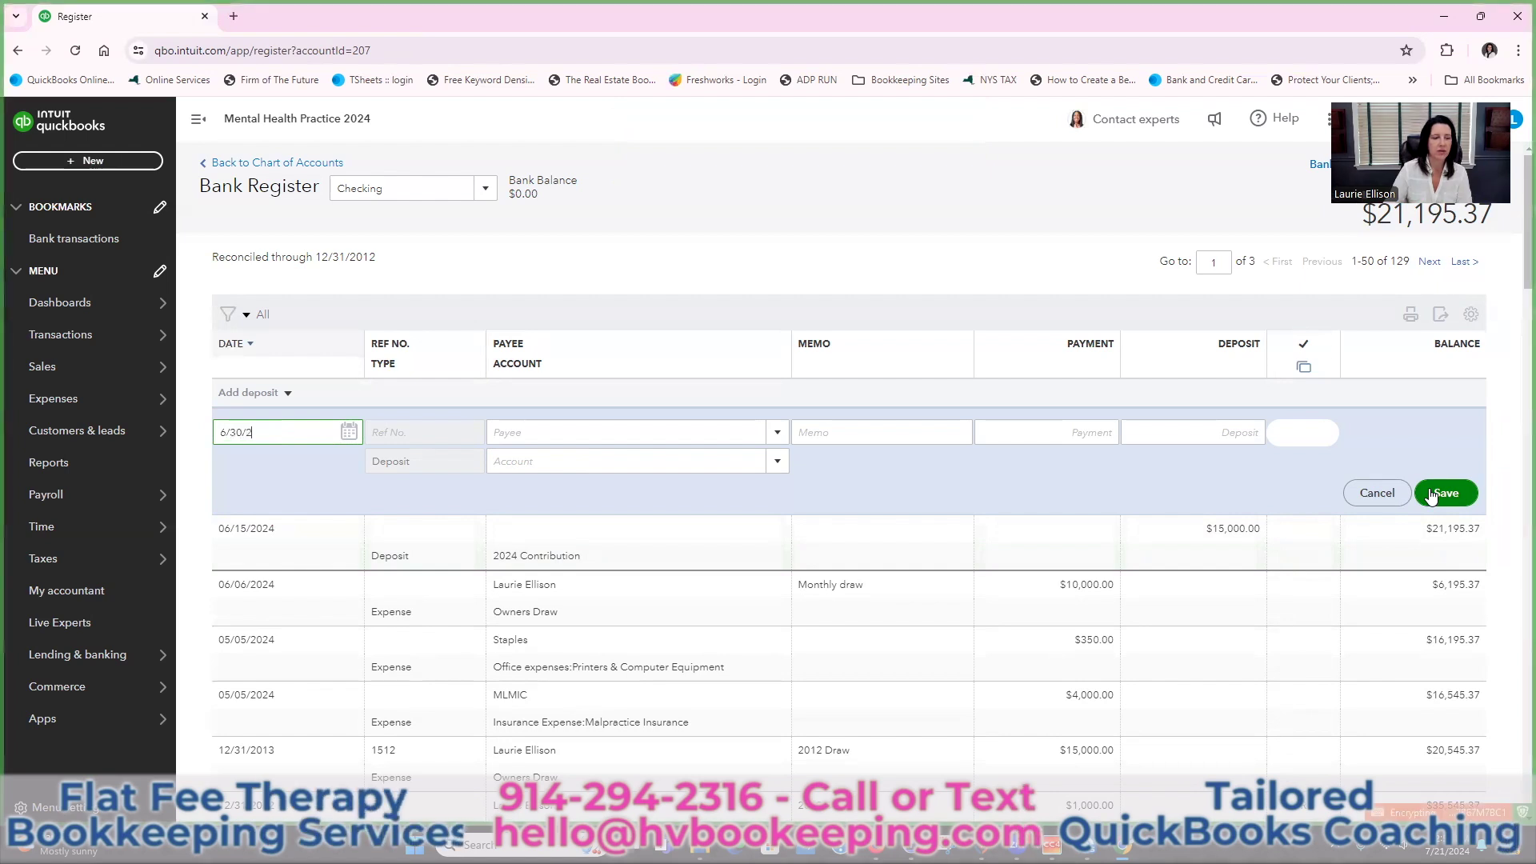
{"action": "key", "text": "Tab"}
{"action": "type", "text": "laurie"}
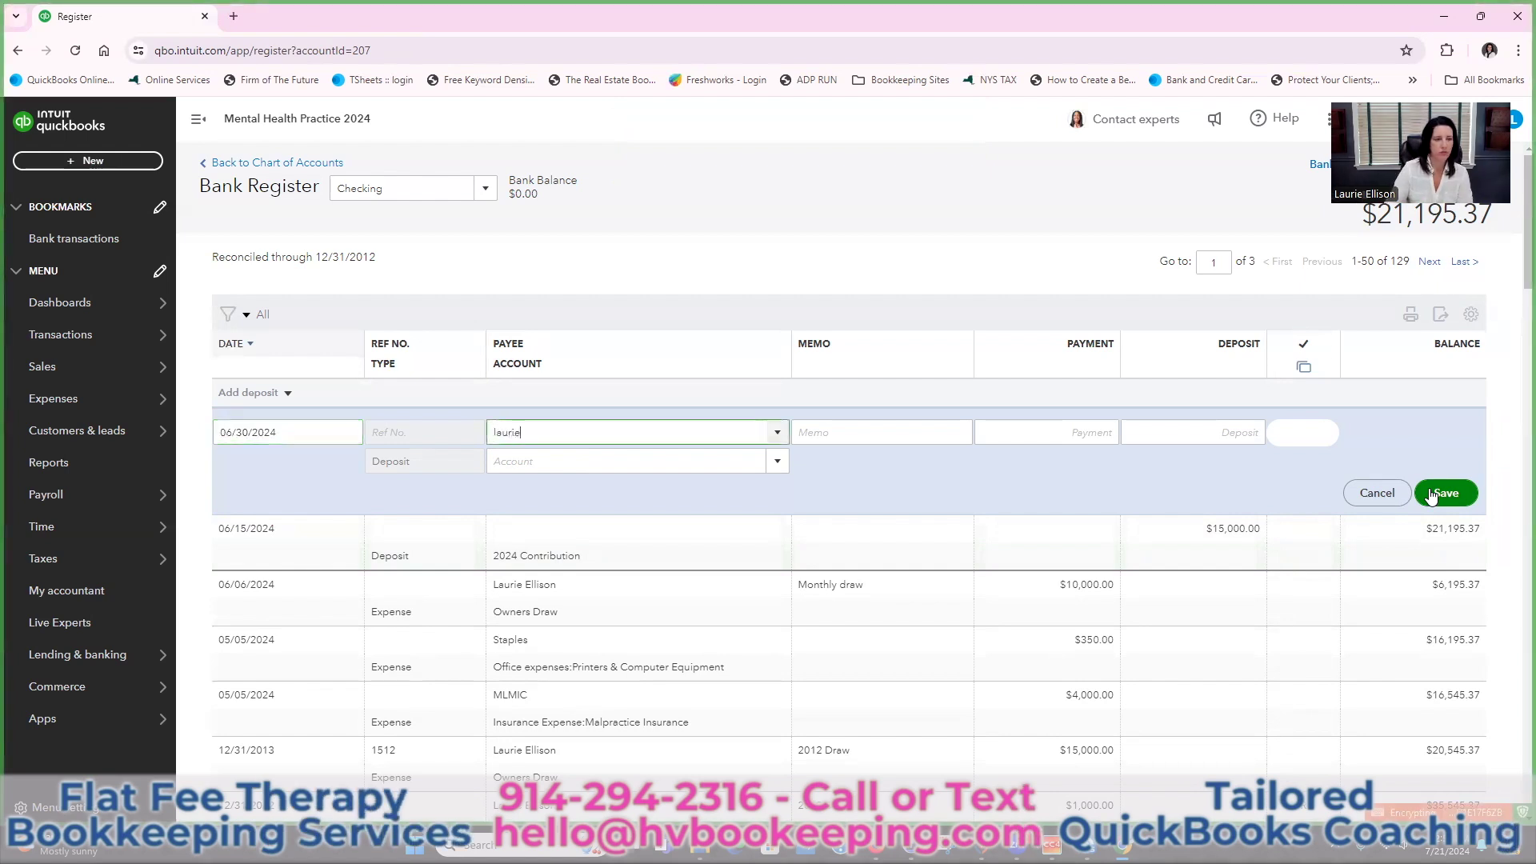
{"action": "left_click", "coordinate": [263, 400]}
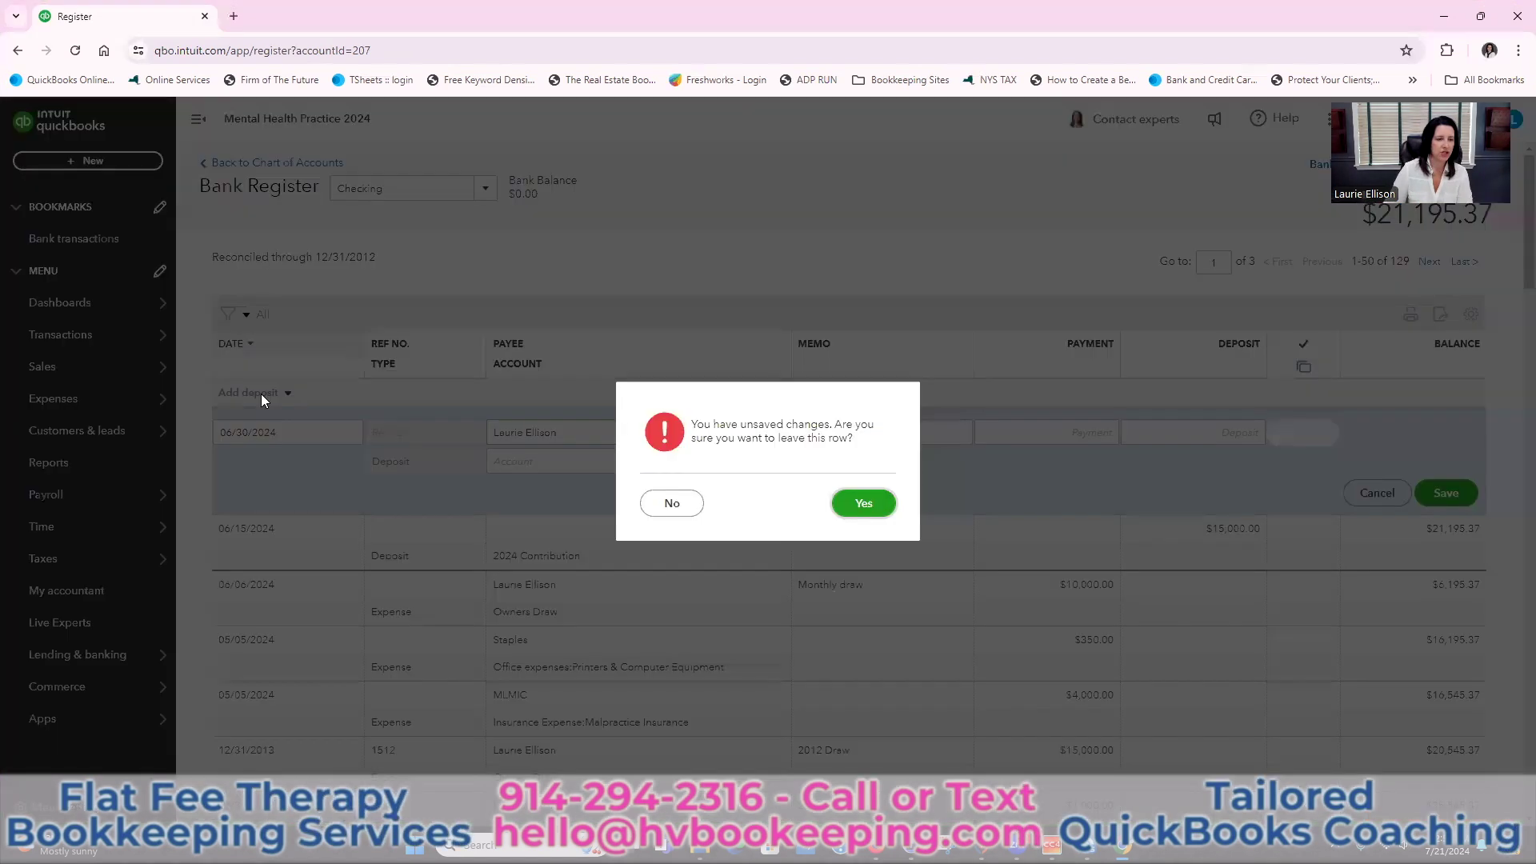
{"action": "left_click", "coordinate": [868, 506]}
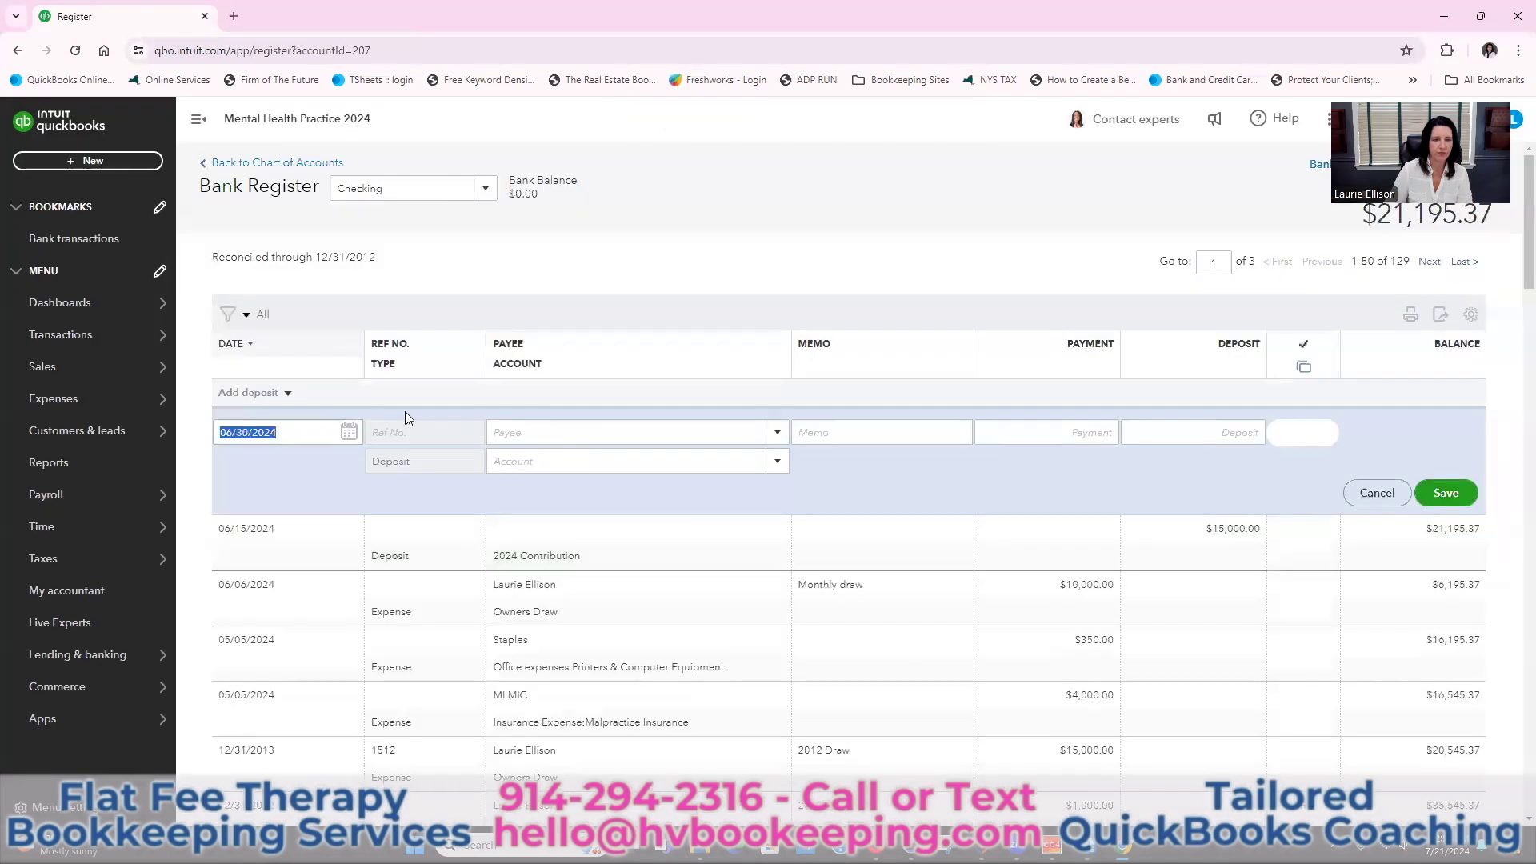
Switch the new register entry to an expense and select the owner as payee
{"action": "left_click", "coordinate": [287, 393]}
{"action": "left_click", "coordinate": [256, 573]}
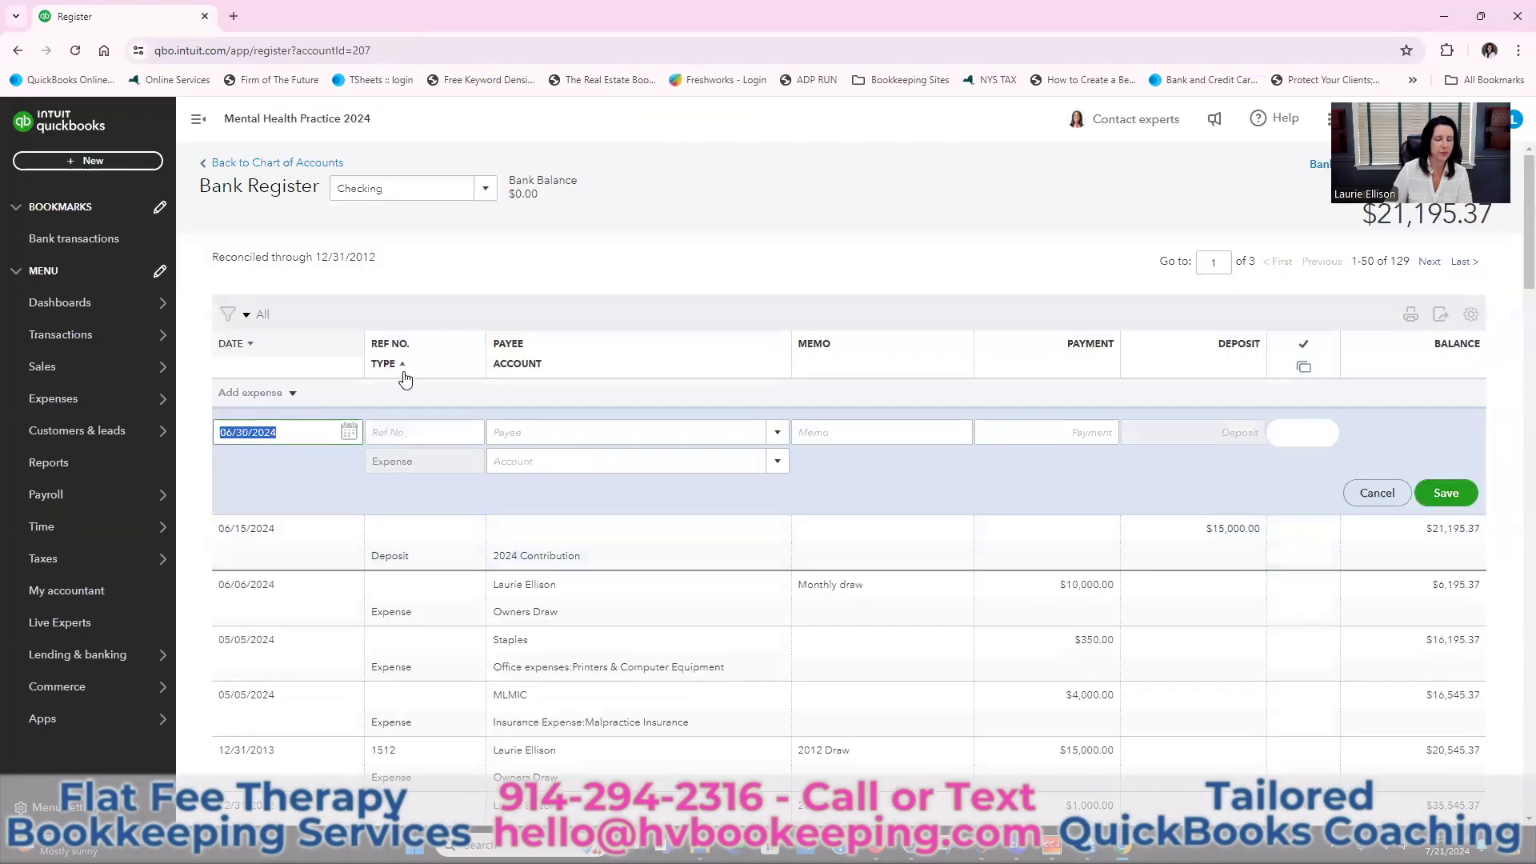
{"action": "key", "text": "Tab"}
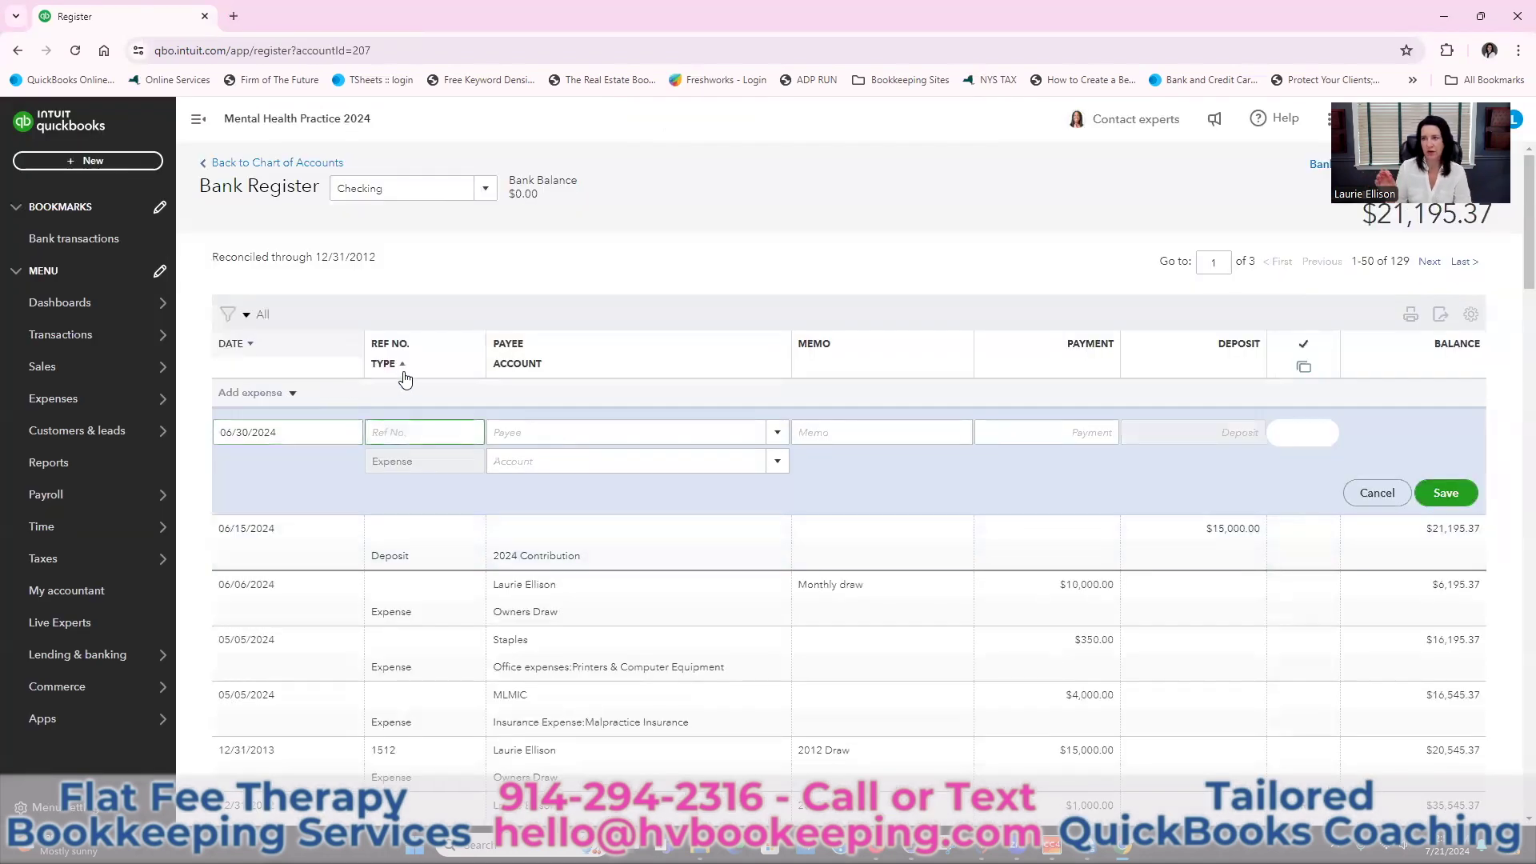
{"action": "key", "text": "Tab"}
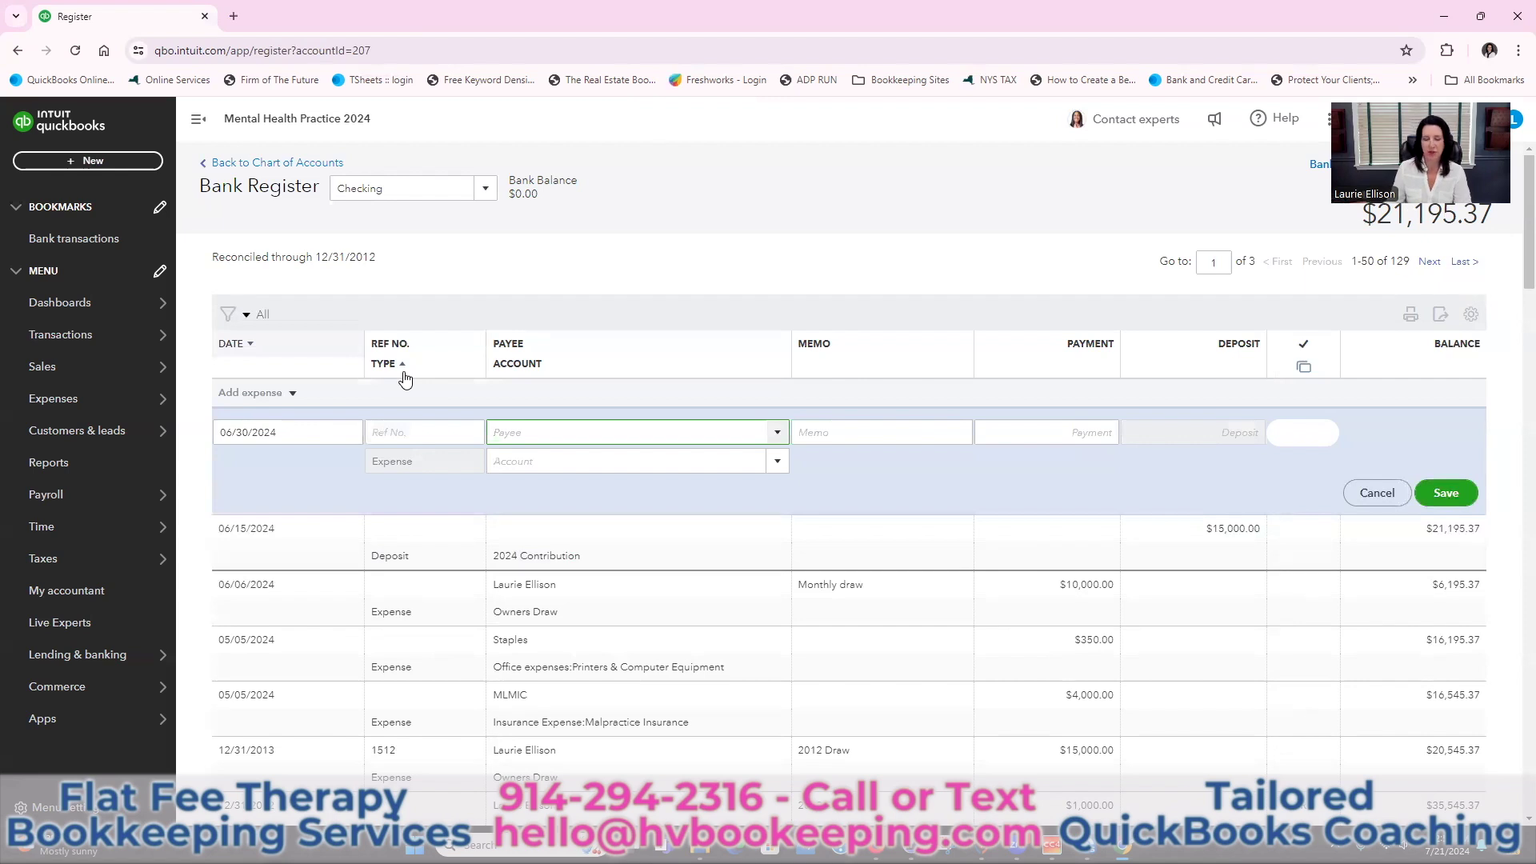
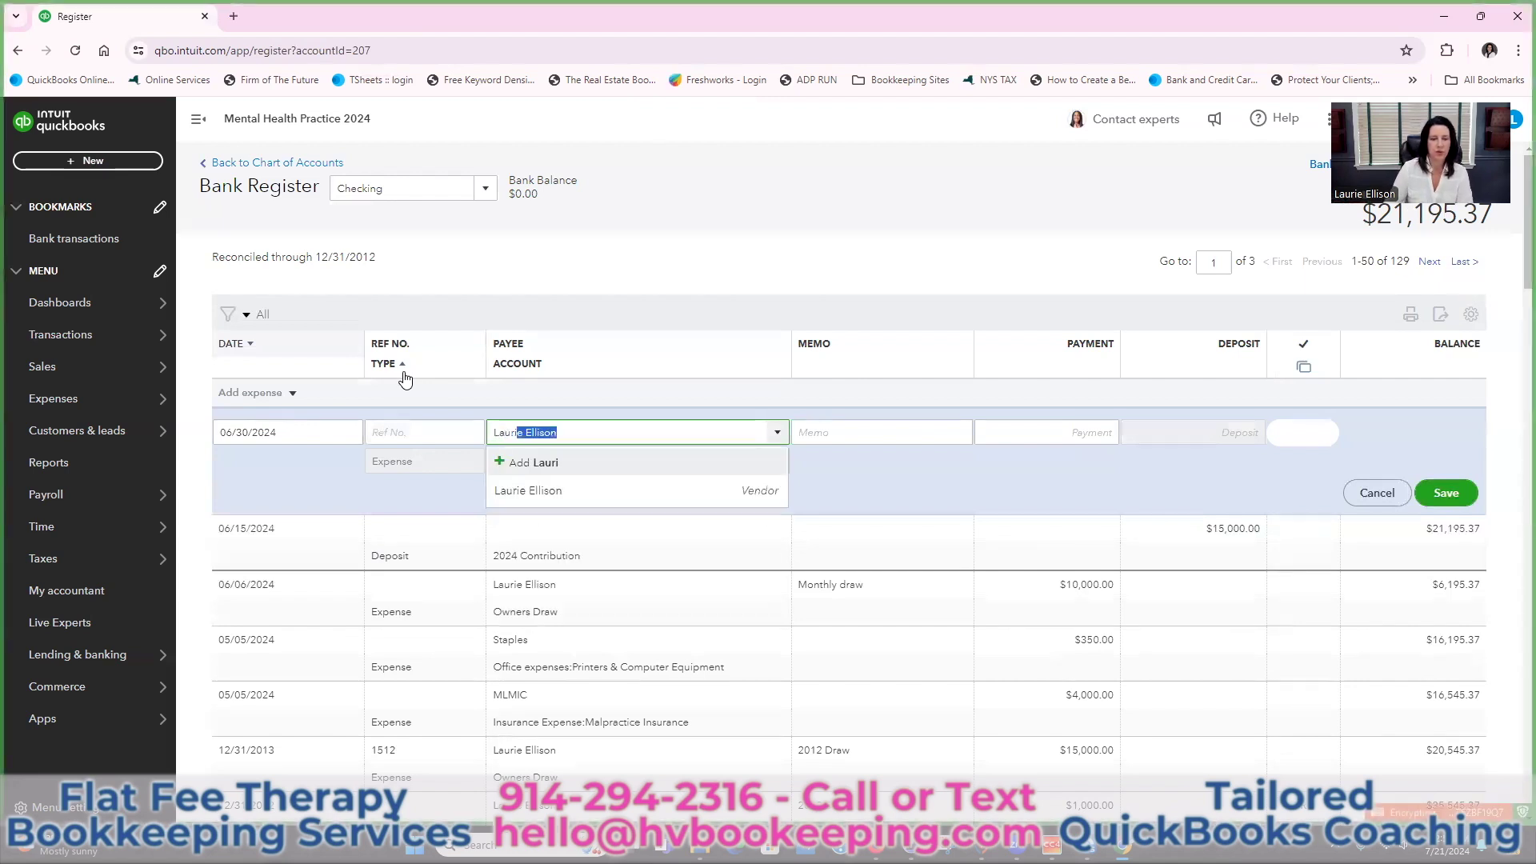
{"action": "left_click", "coordinate": [559, 491]}
Change the payment to 5,000, charge it to 2024 Draw, and save the expense
{"action": "left_click", "coordinate": [1041, 425]}
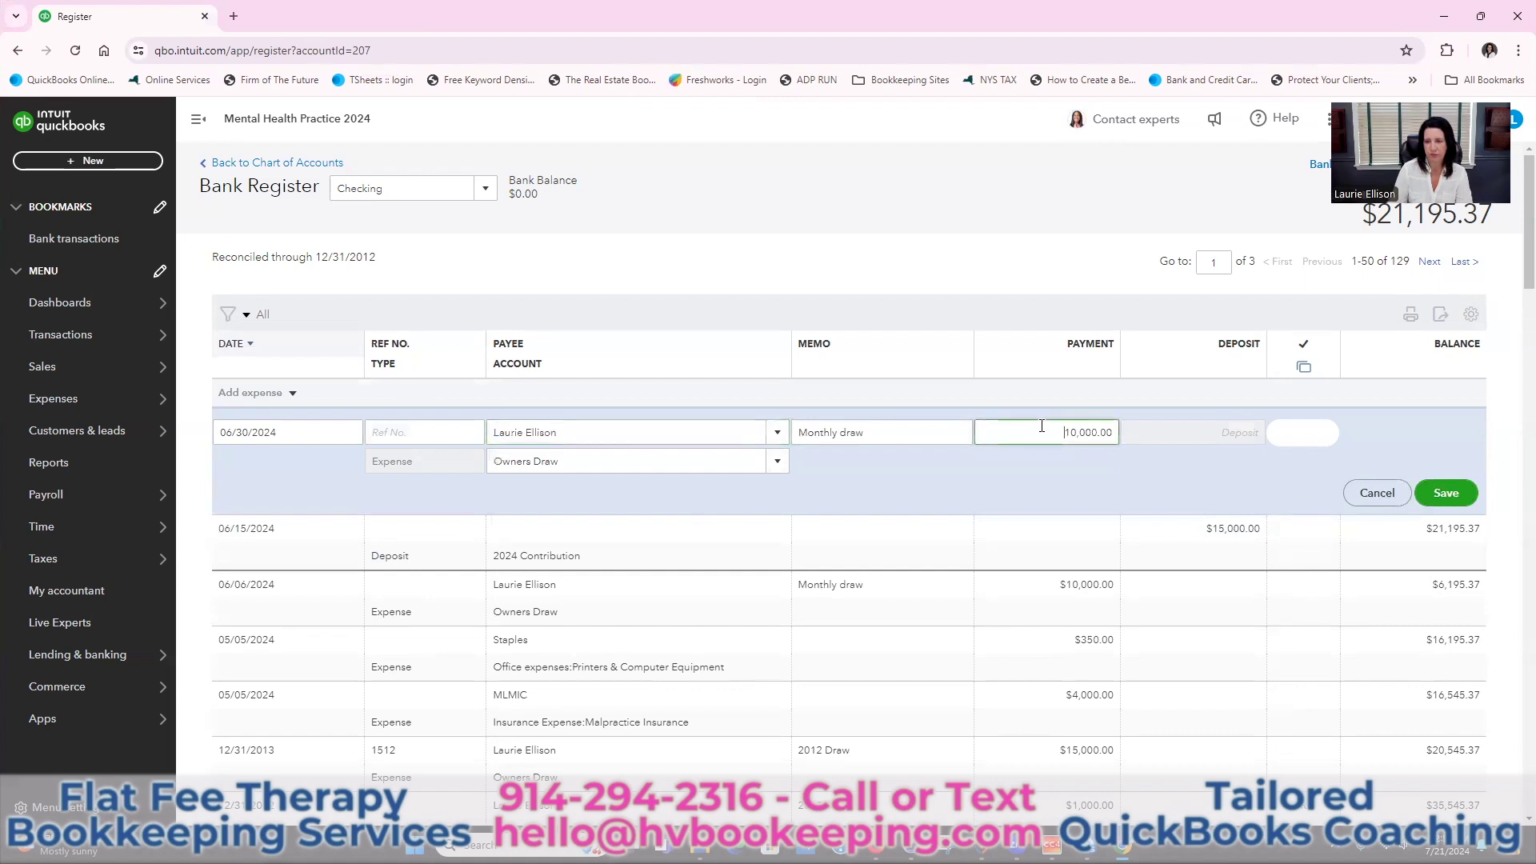
{"action": "key", "text": "Delete"}
{"action": "key", "text": "Delete"}
{"action": "key", "text": "Delete"}
{"action": "key", "text": "Delete"}
{"action": "key", "text": "Delete"}
{"action": "key", "text": "Delete"}
{"action": "key", "text": "Delete"}
{"action": "key", "text": "Delete"}
{"action": "key", "text": "Delete"}
{"action": "type", "text": "5,000"}
{"action": "key", "text": "Tab"}
{"action": "left_click", "coordinate": [667, 464]}
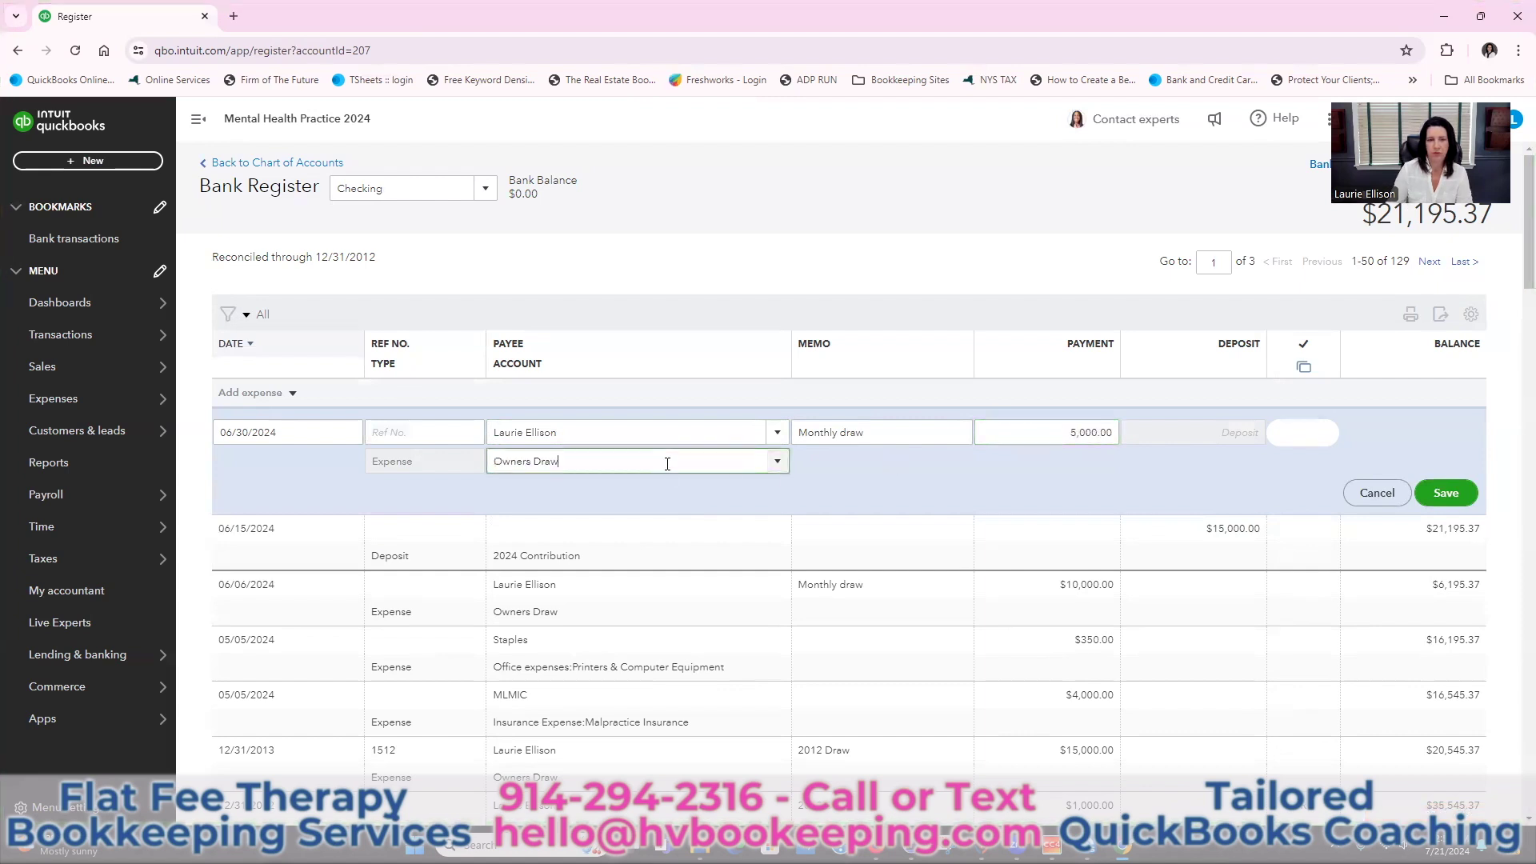
{"action": "key", "text": "BackSpace"}
{"action": "key", "text": "BackSpace"}
{"action": "key", "text": "BackSpace"}
{"action": "key", "text": "BackSpace"}
{"action": "key", "text": "BackSpace"}
{"action": "key", "text": "BackSpace"}
{"action": "key", "text": "BackSpace"}
{"action": "key", "text": "BackSpace"}
{"action": "key", "text": "BackSpace"}
{"action": "key", "text": "BackSpace"}
{"action": "key", "text": "BackSpace"}
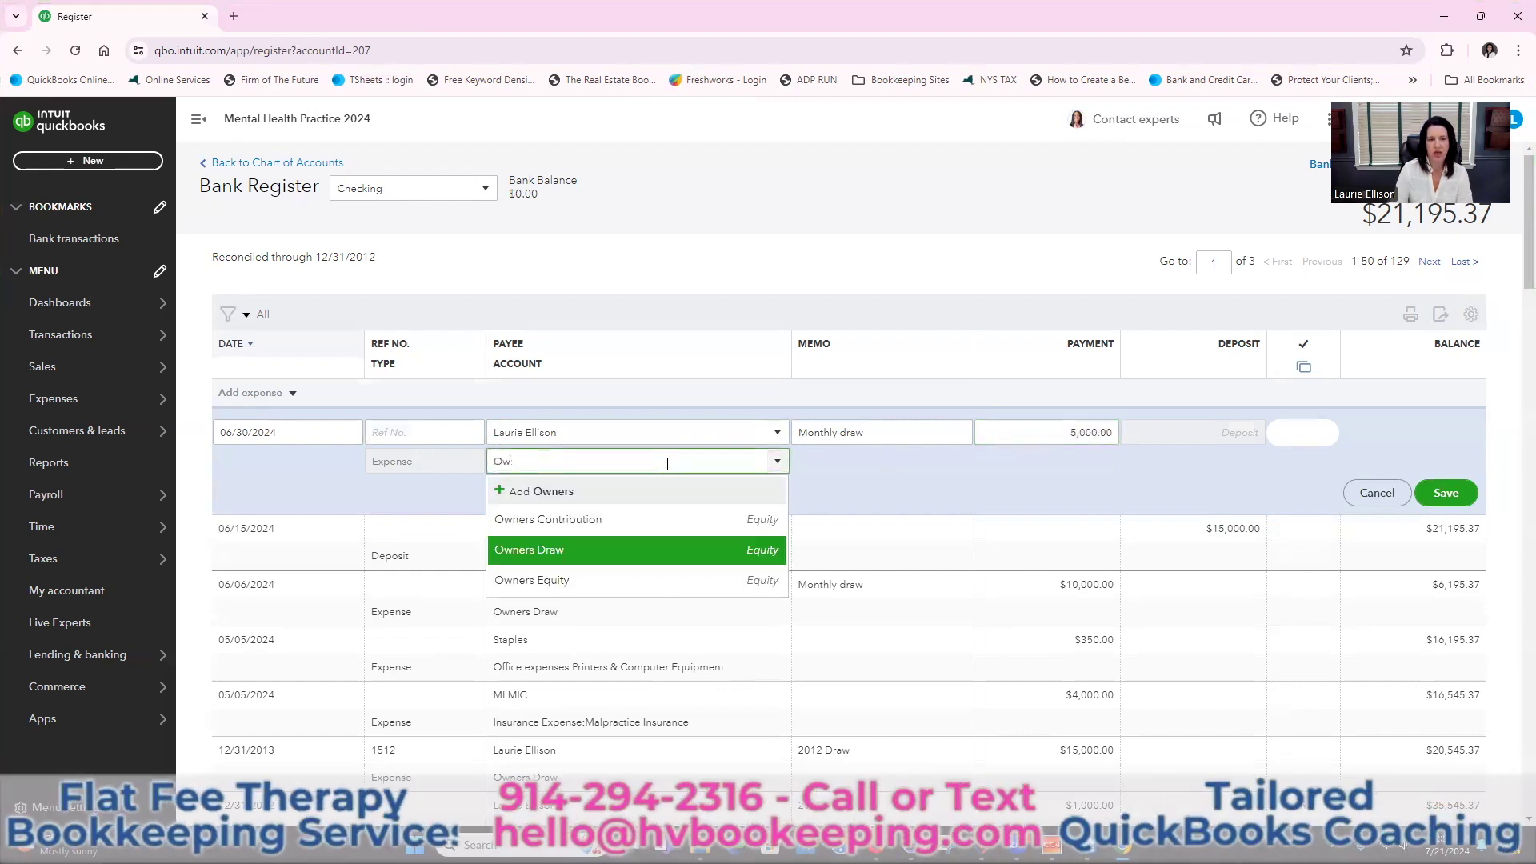
{"action": "type", "text": "2024"}
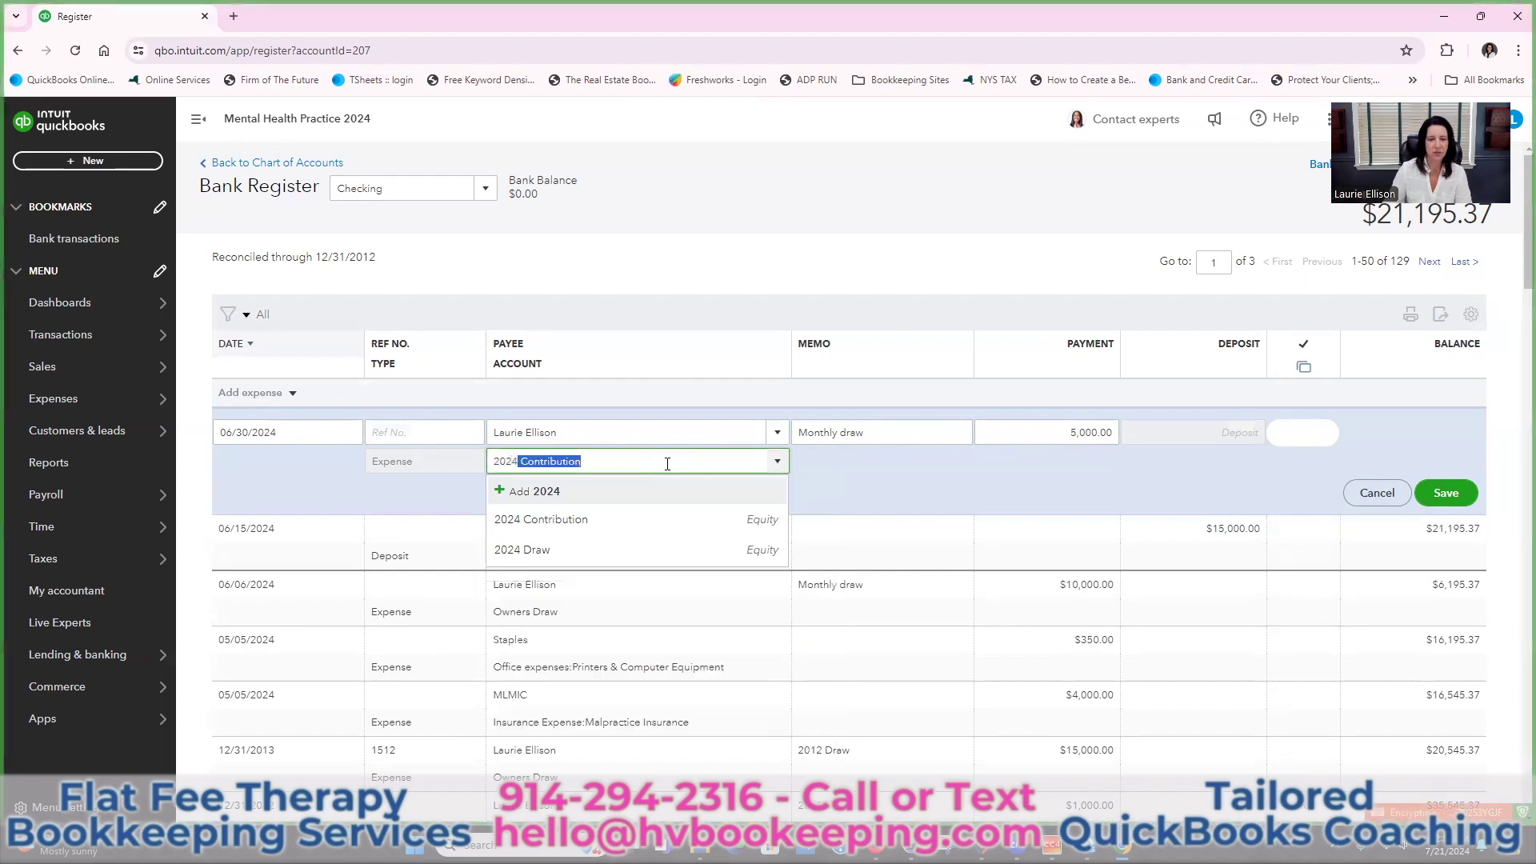
{"action": "left_click", "coordinate": [582, 537]}
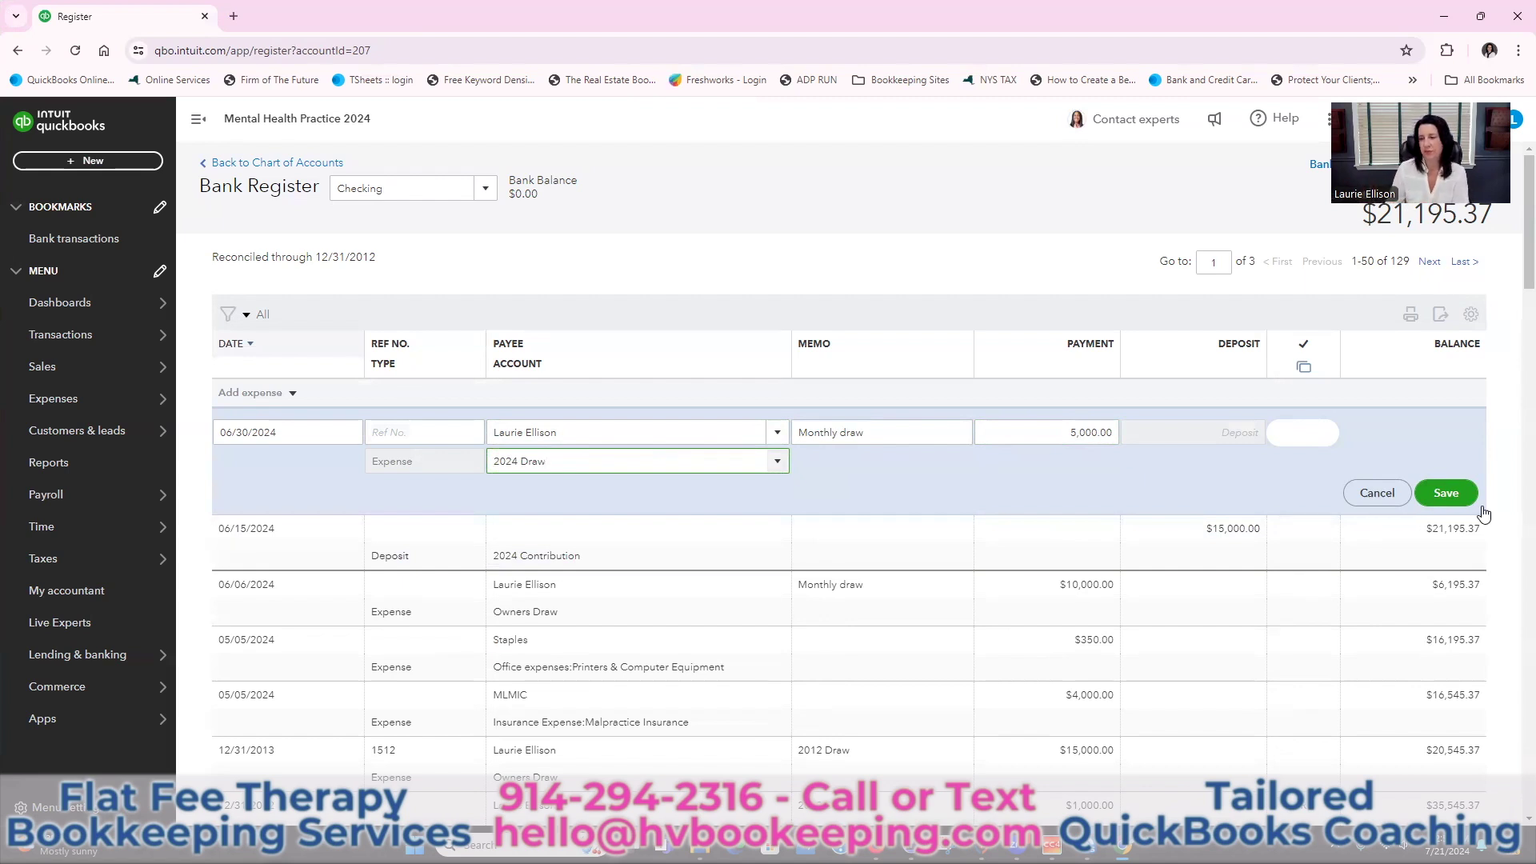
{"action": "left_click", "coordinate": [1445, 494]}
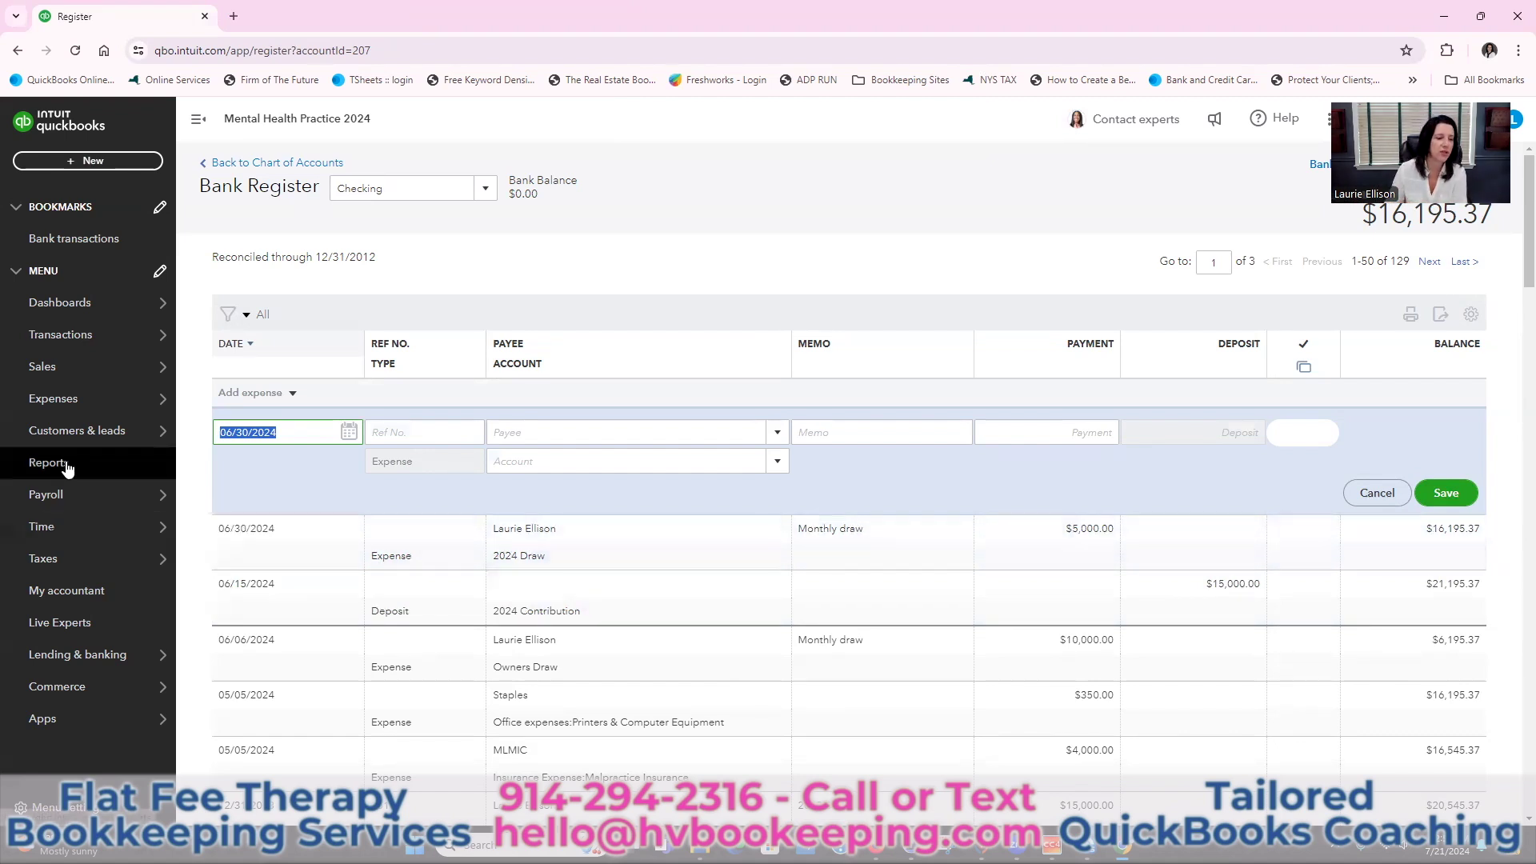
Open the Balance Sheet report from the Reports list
{"action": "left_click", "coordinate": [40, 465]}
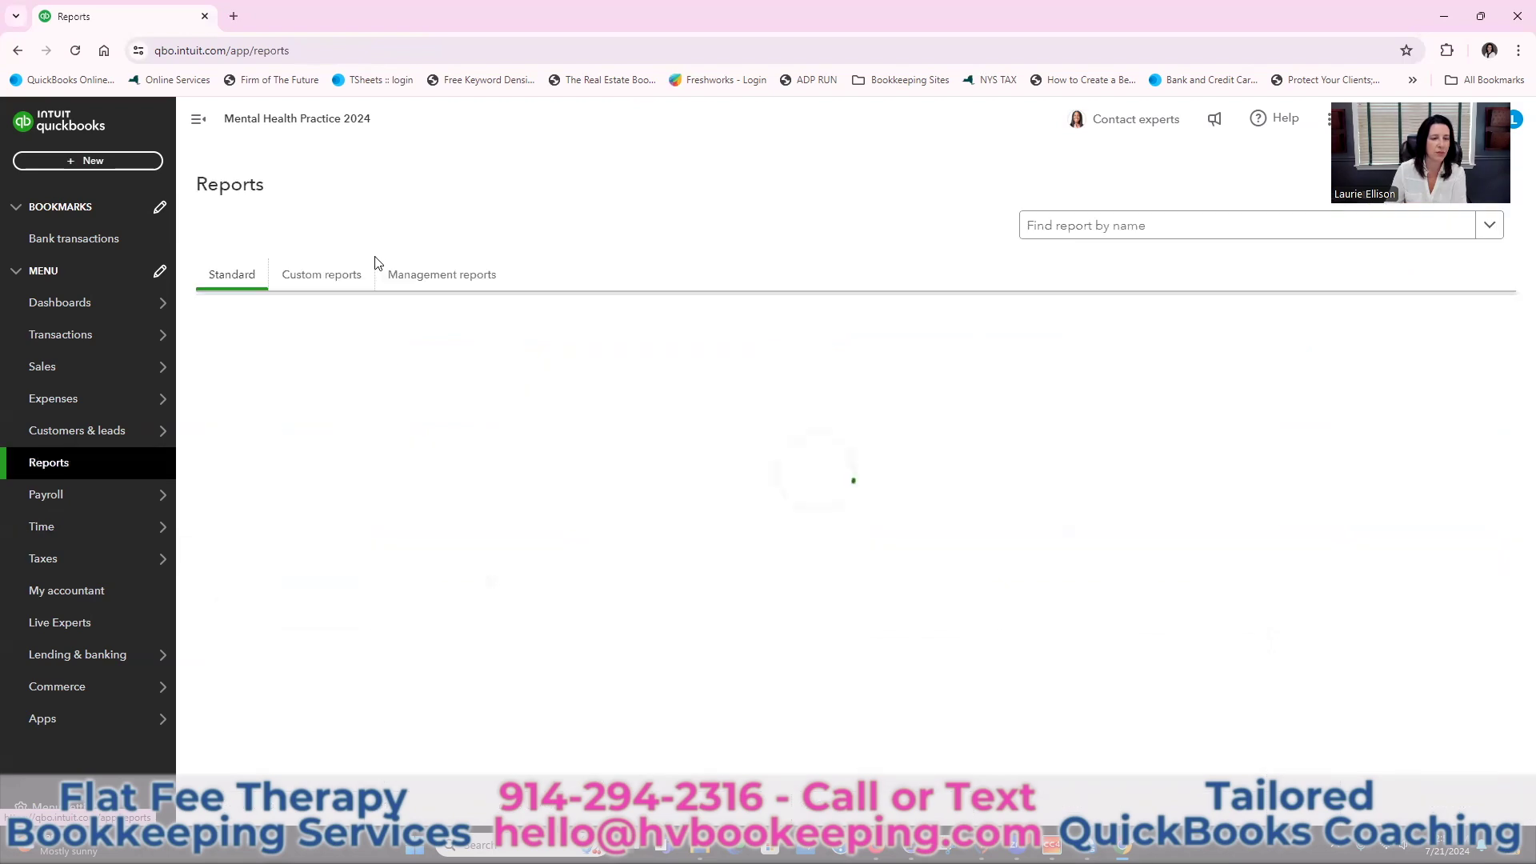
{"action": "left_click", "coordinate": [274, 554]}
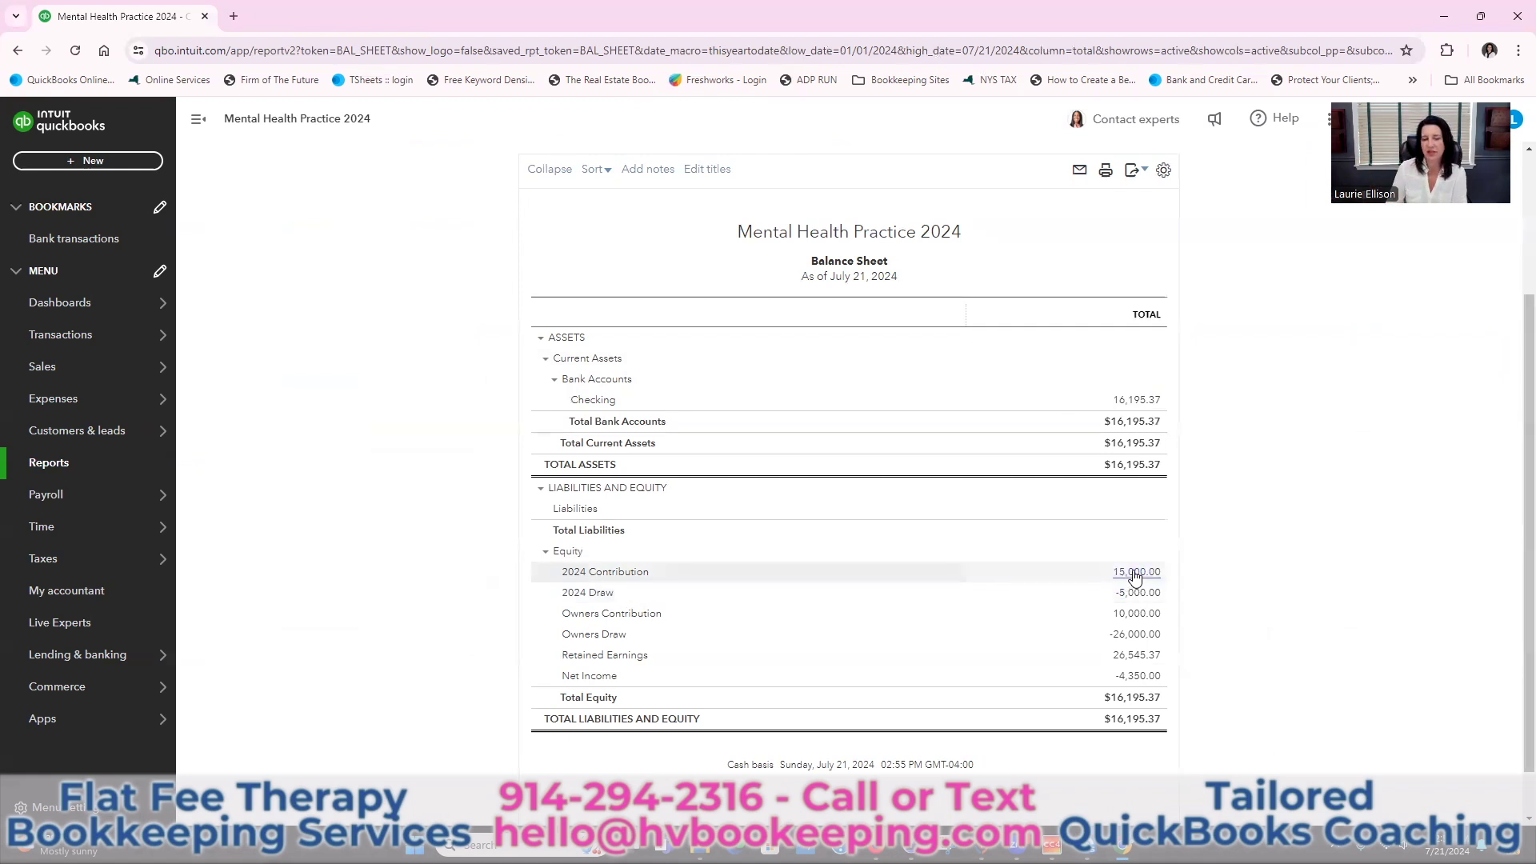
Drill into the 2024 Contribution and 2024 Draw amounts, returning to the Balance Sheet each time
{"action": "left_click", "coordinate": [1136, 573]}
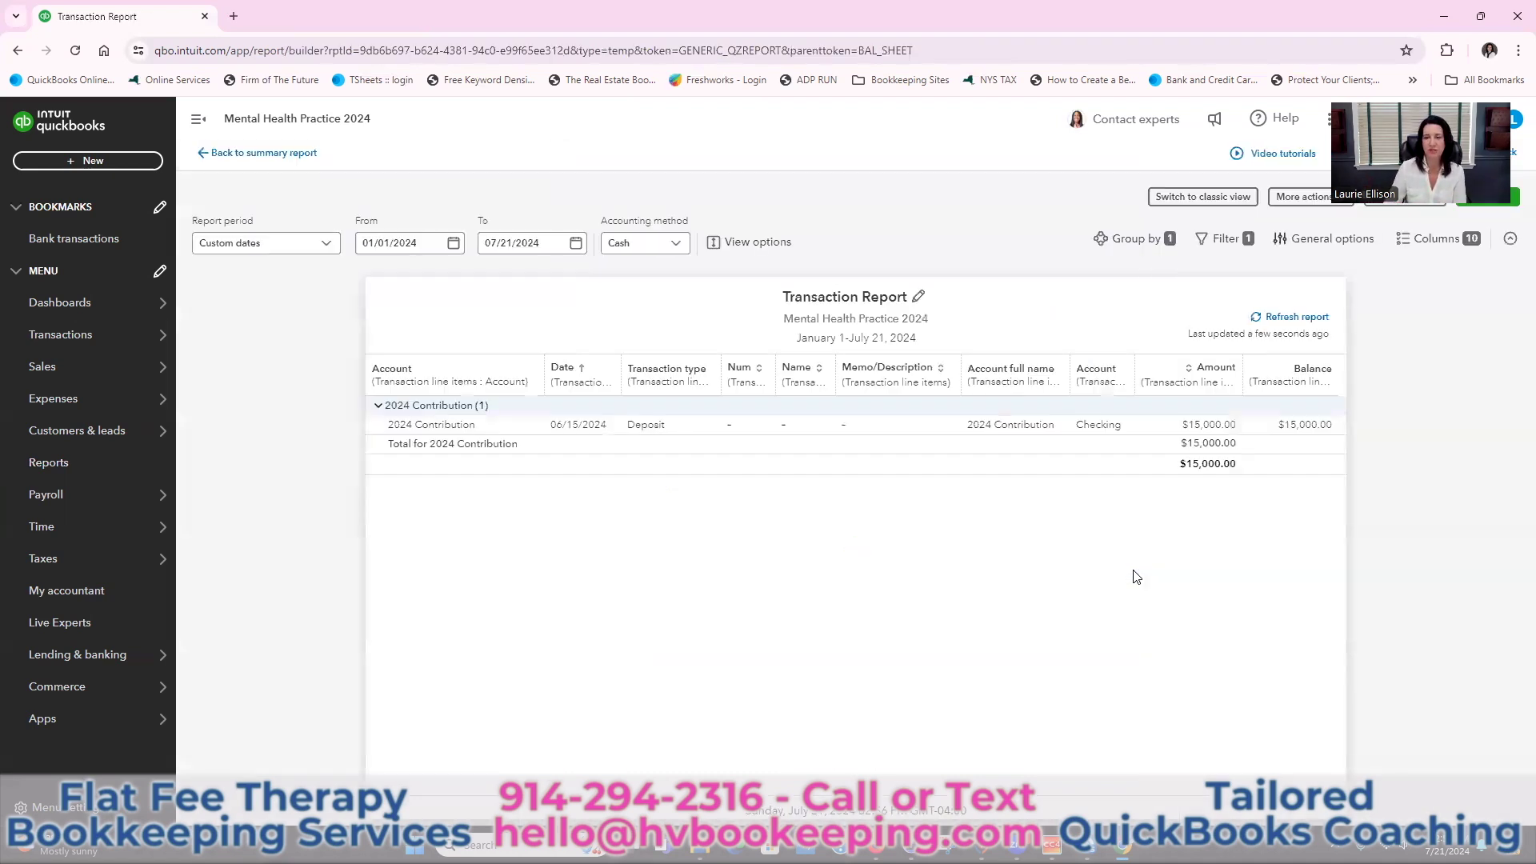
{"action": "left_click", "coordinate": [260, 152]}
{"action": "scroll", "coordinate": [672, 172], "scroll_direction": "down", "scroll_amount": 3}
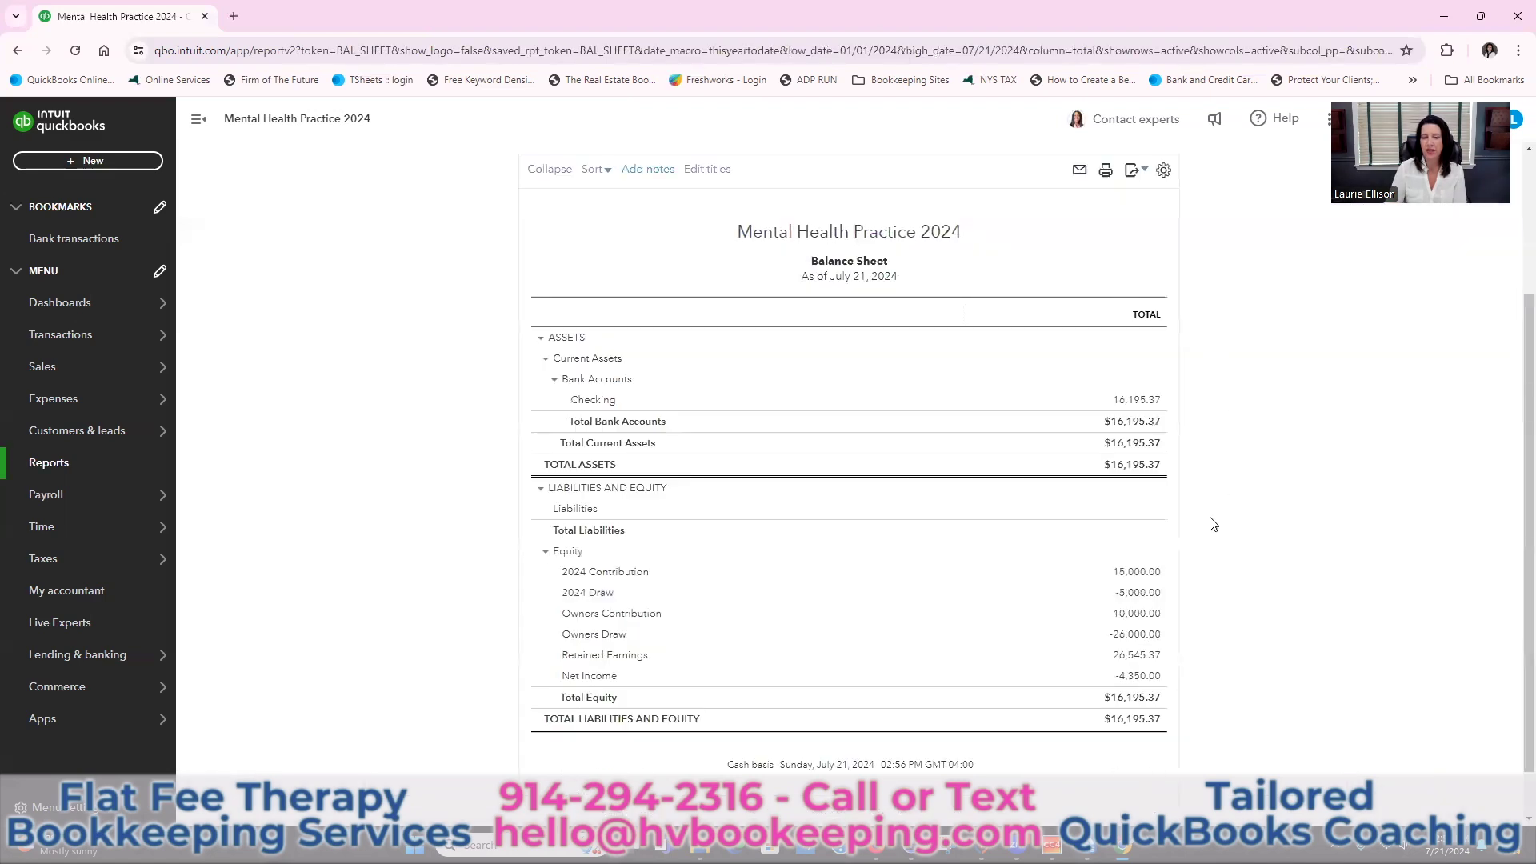
{"action": "left_click", "coordinate": [1139, 594]}
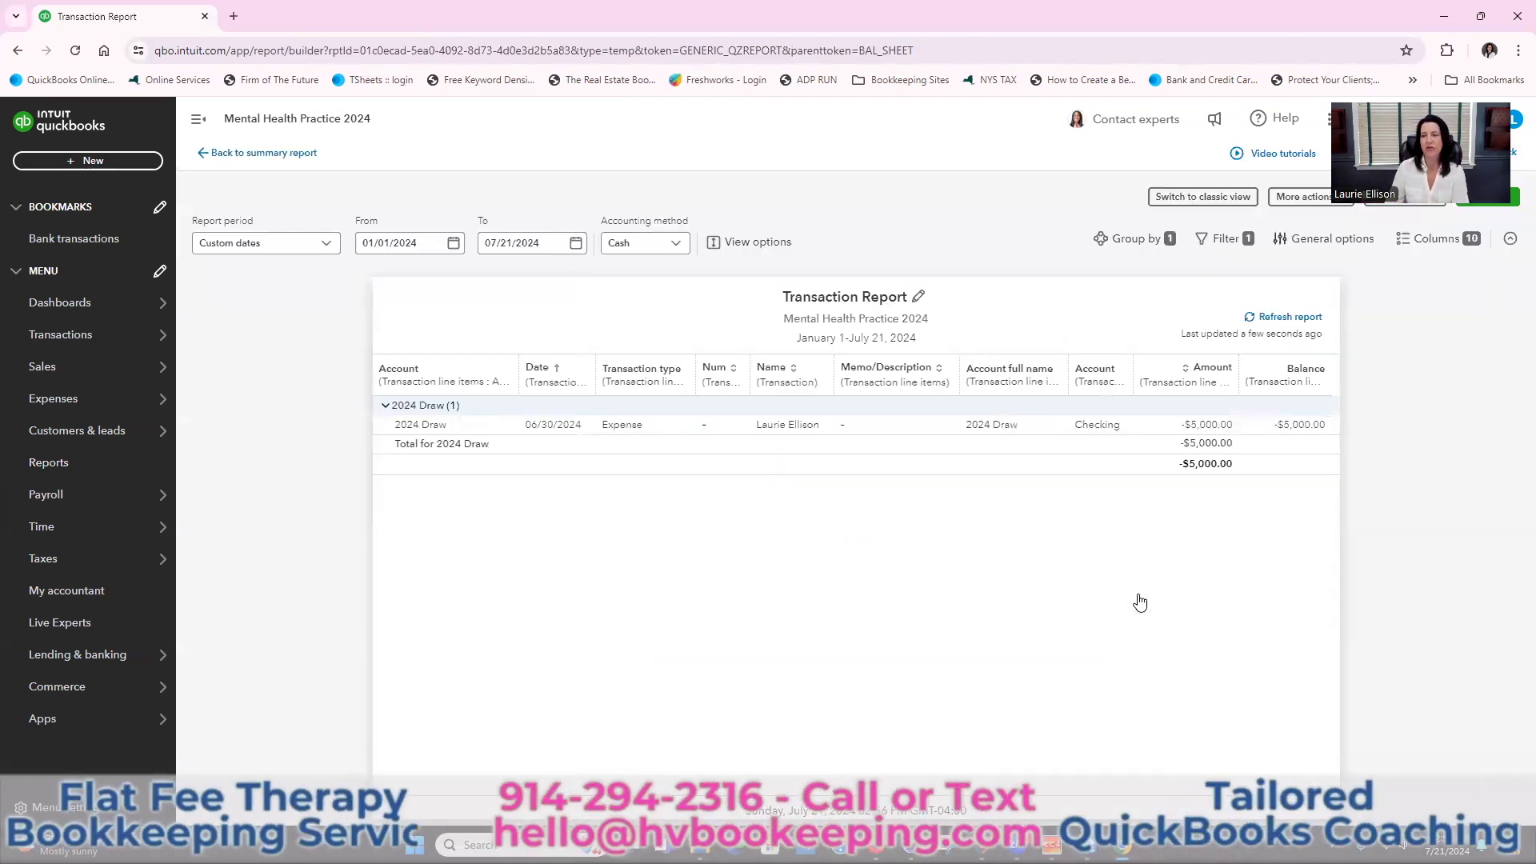
{"action": "left_click", "coordinate": [274, 153]}
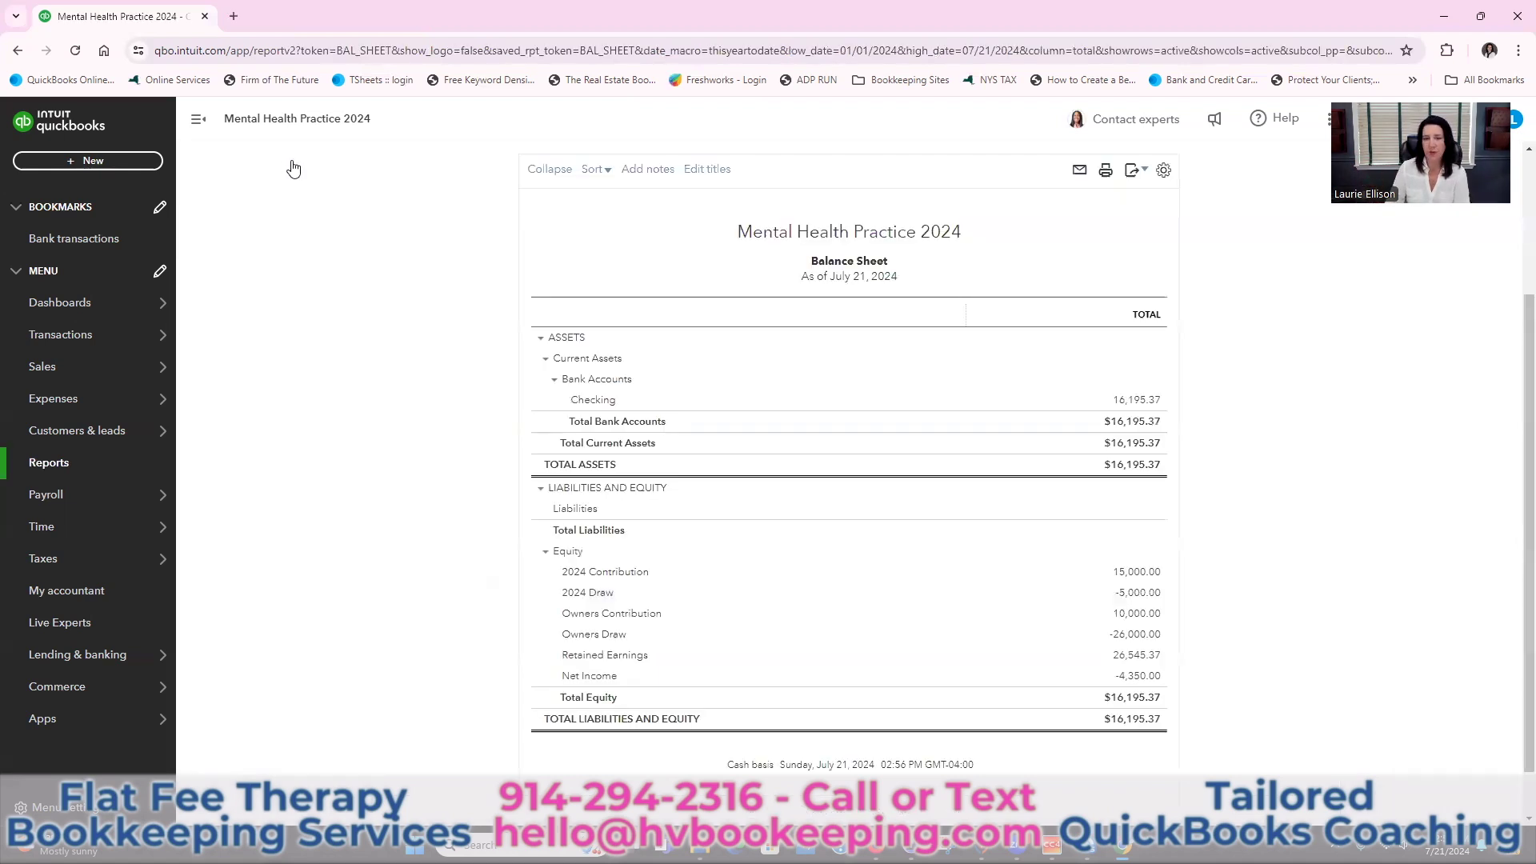